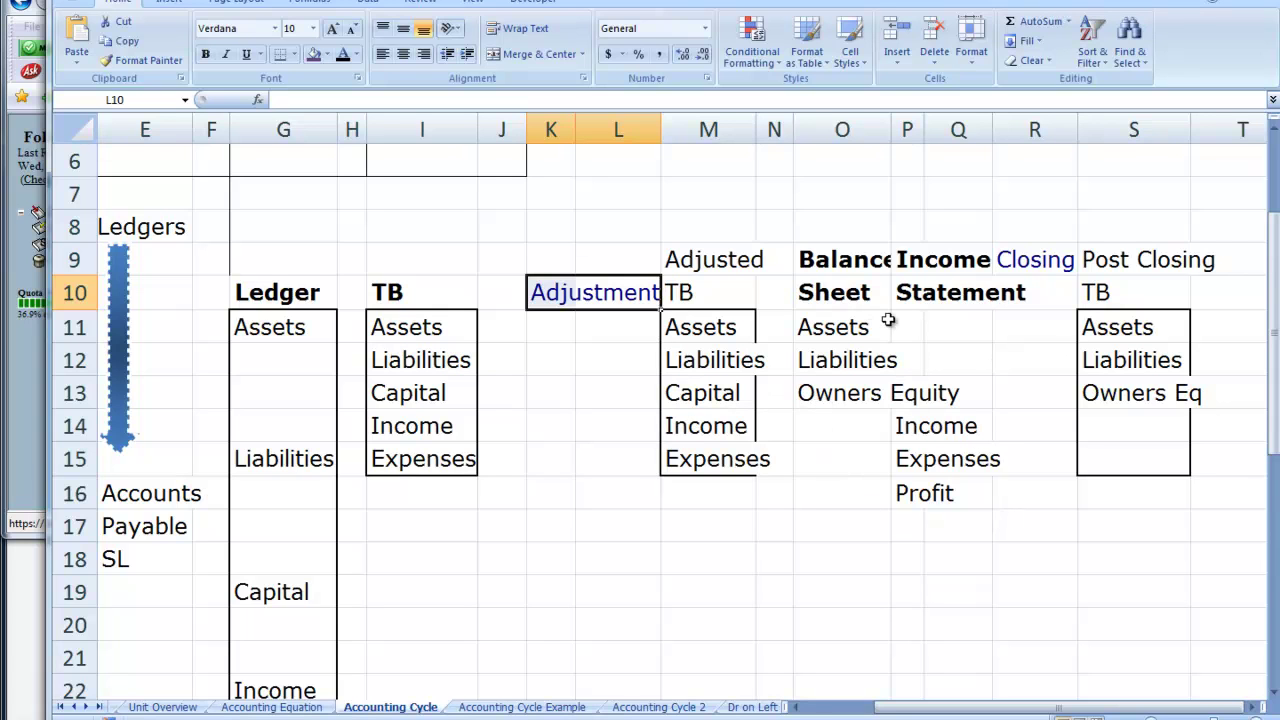
# Step: Point out the post-closing trial balance stage, then return to the diagram's start at column A, row 1
pyautogui.doubleClick(1128, 262)
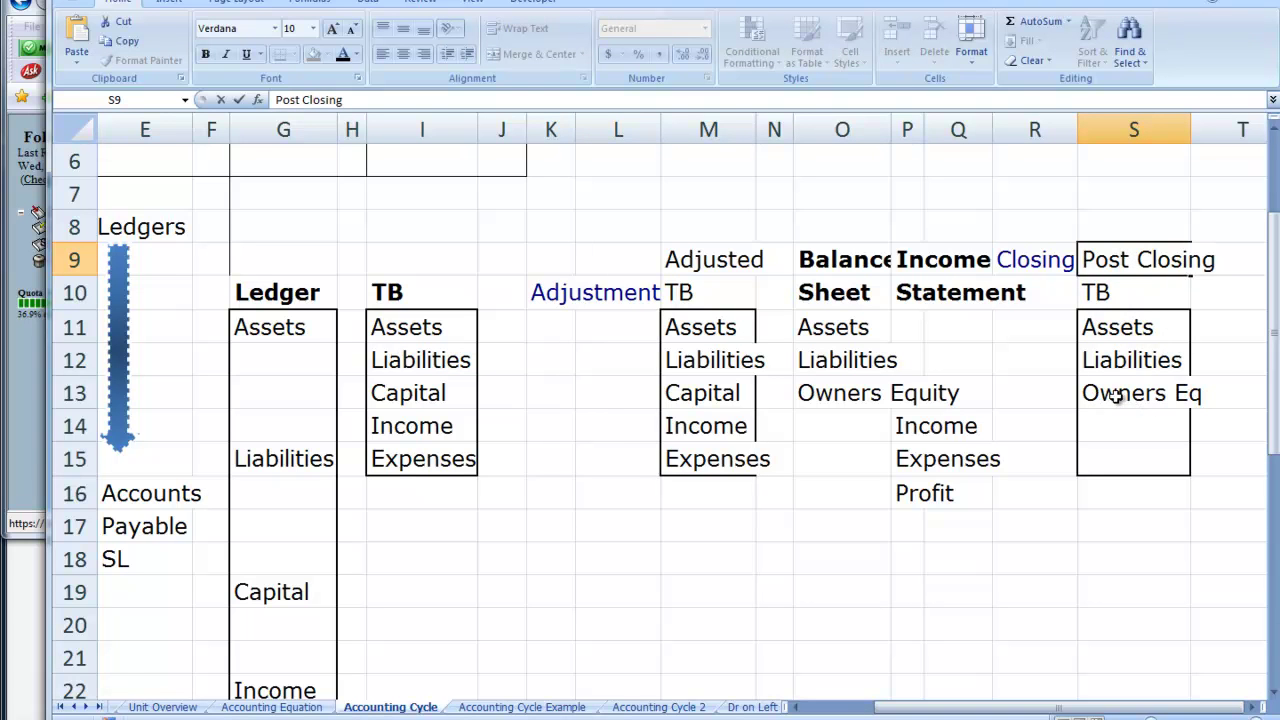
pyautogui.moveTo(1070, 707); pyautogui.dragTo(978, 704)
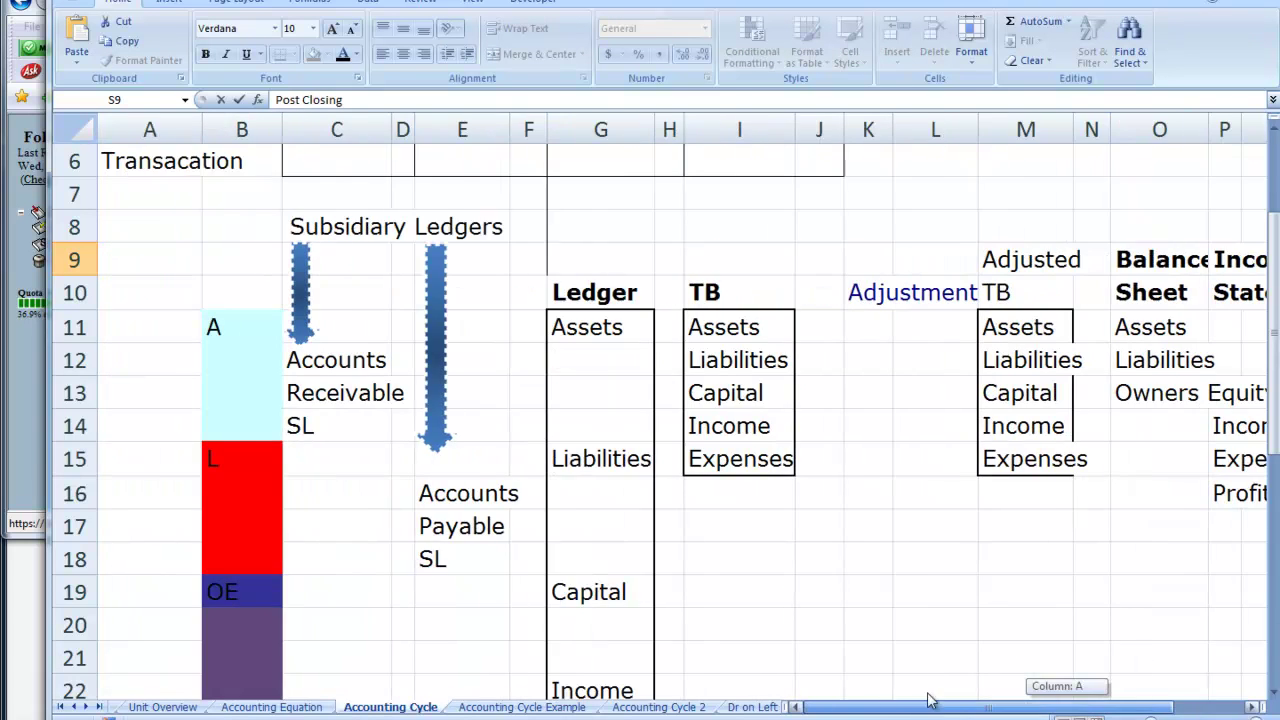
pyautogui.moveTo(1274, 440); pyautogui.dragTo(1274, 350)
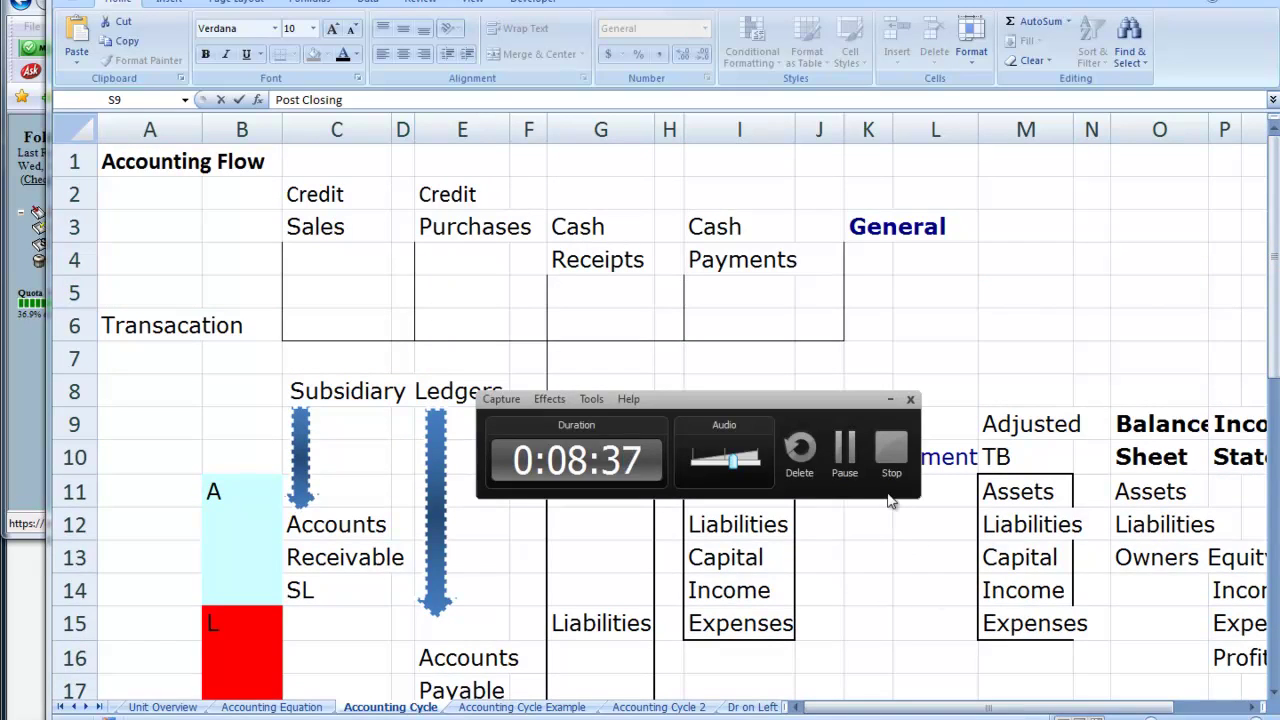
# Step: Stop the Camtasia recording so the Accounting Cycle 2 worksheet is left showing
pyautogui.click(890, 455)
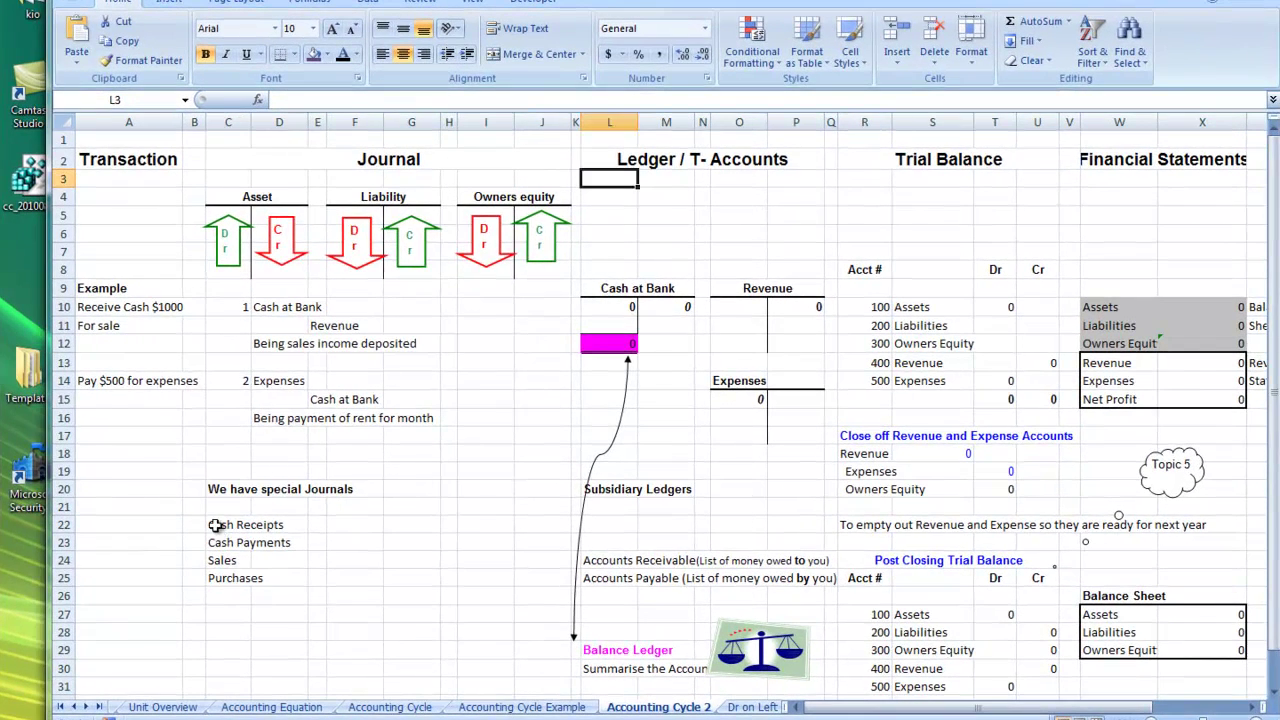
pyautogui.click(215, 525)
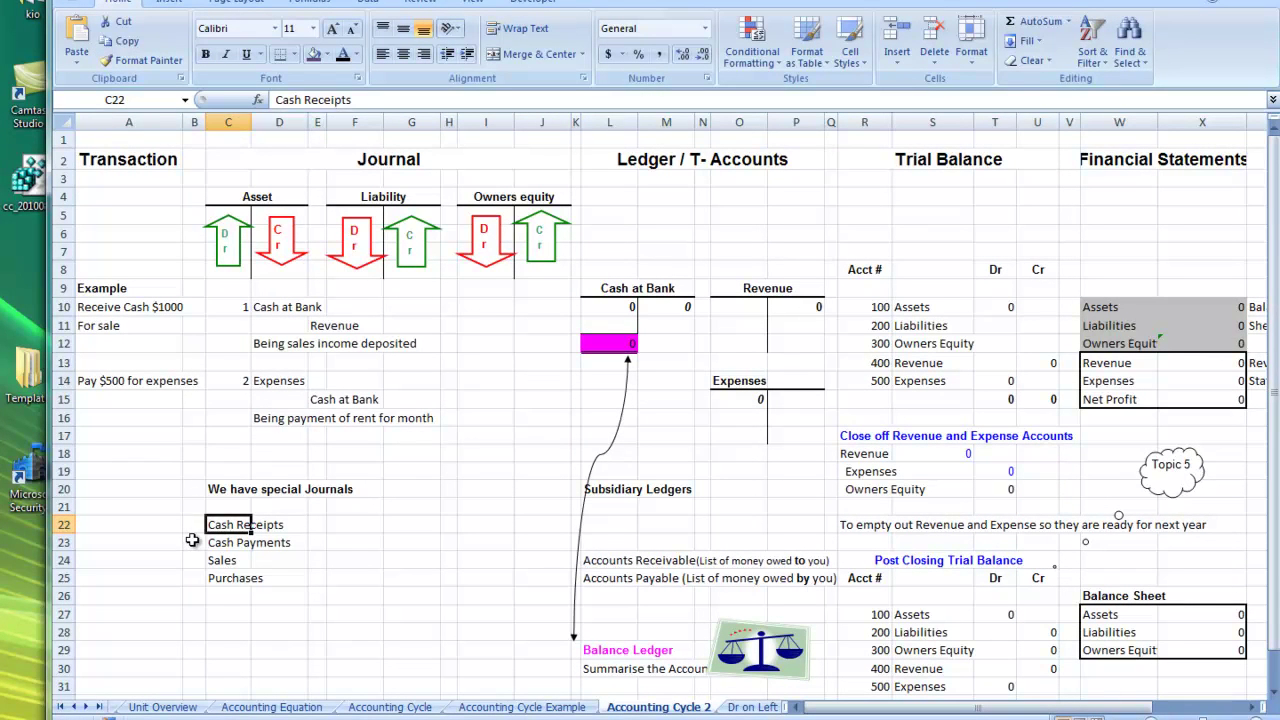
pyautogui.click(193, 541)
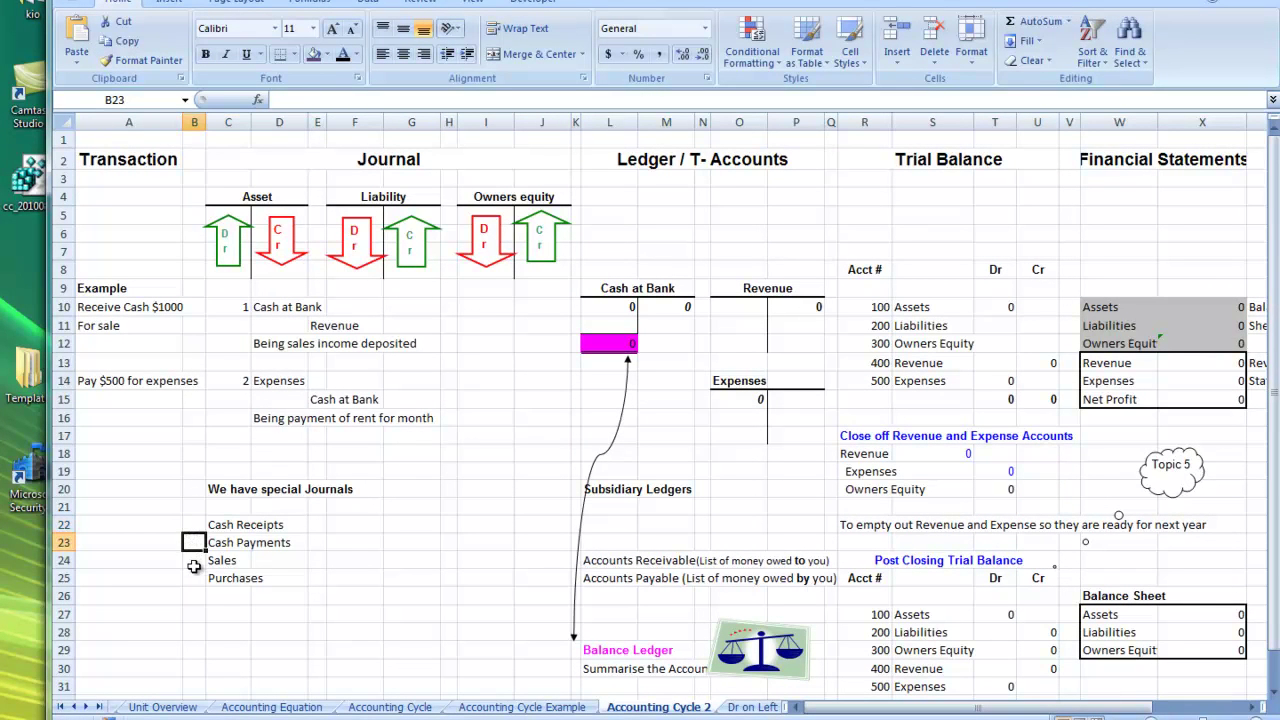
pyautogui.click(193, 561)
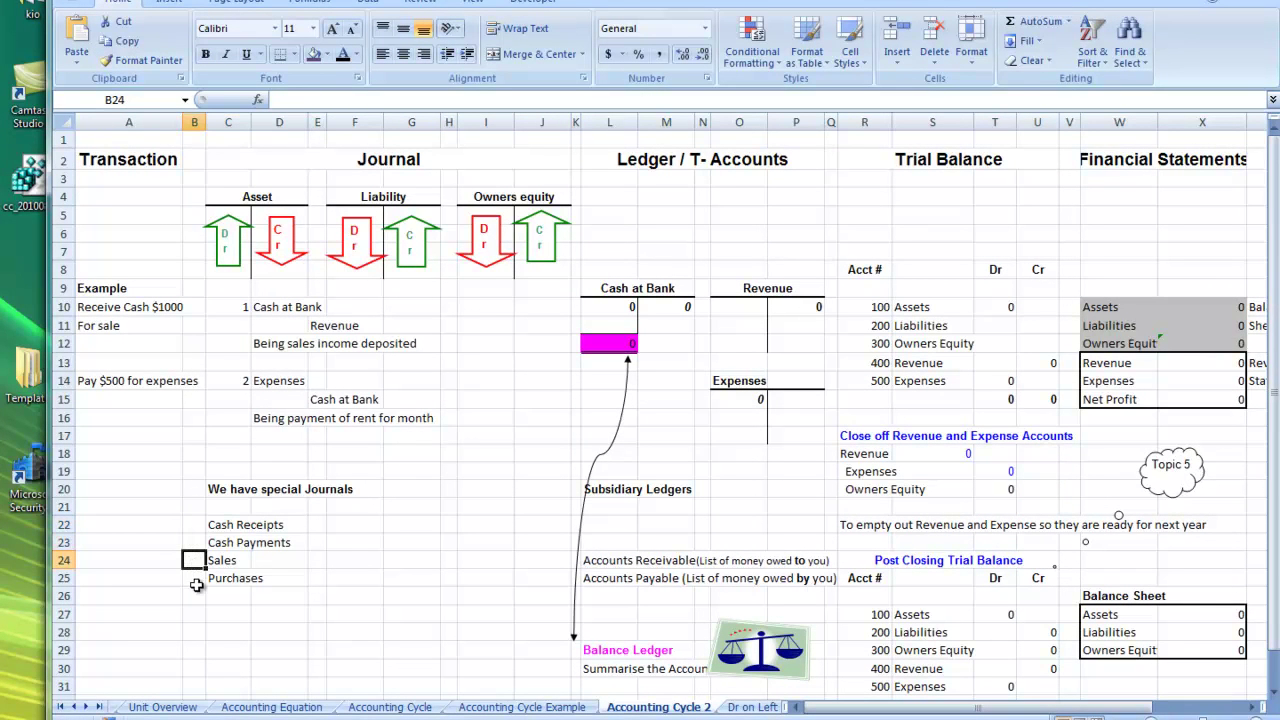
pyautogui.click(195, 582)
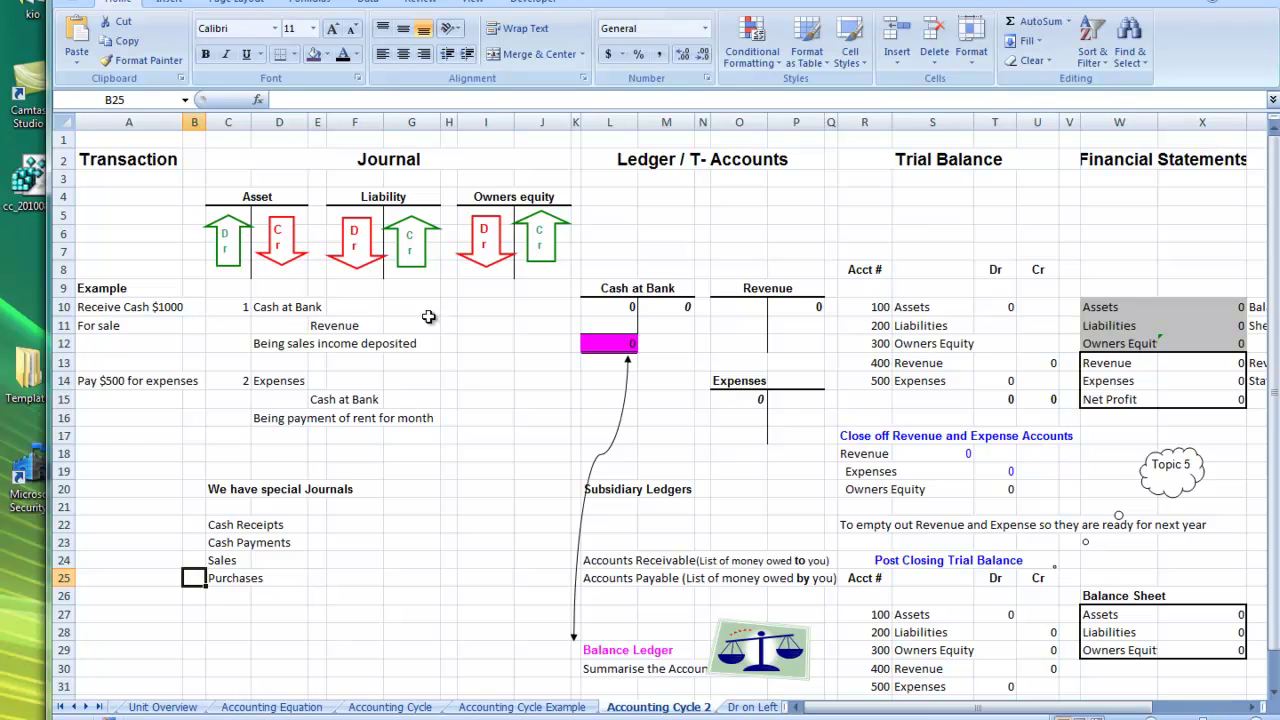
pyautogui.click(368, 311)
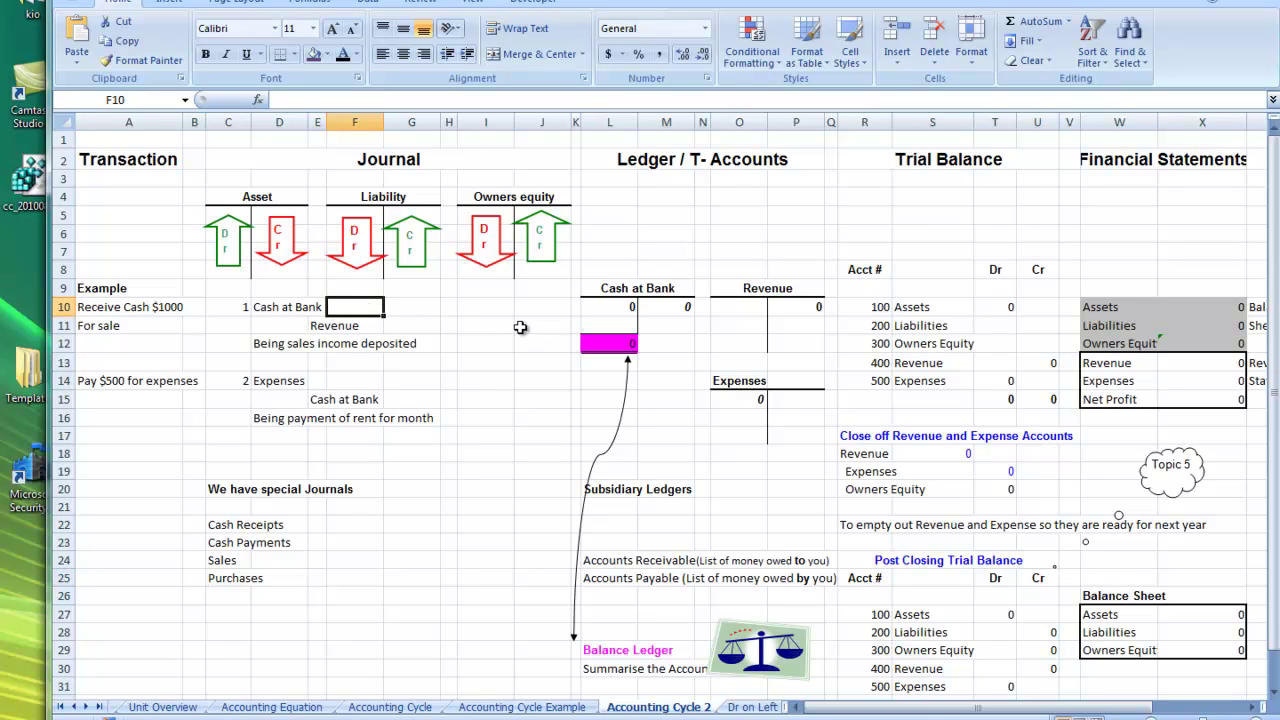
pyautogui.click(624, 310)
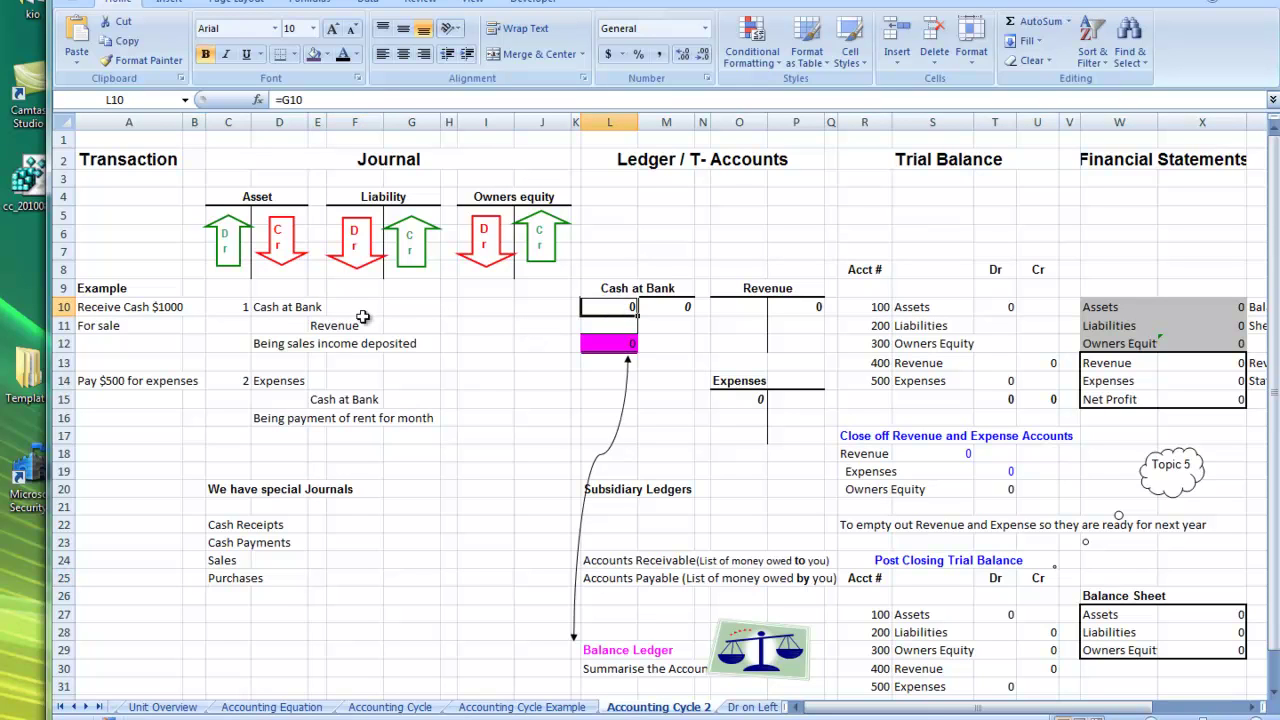
pyautogui.click(414, 307)
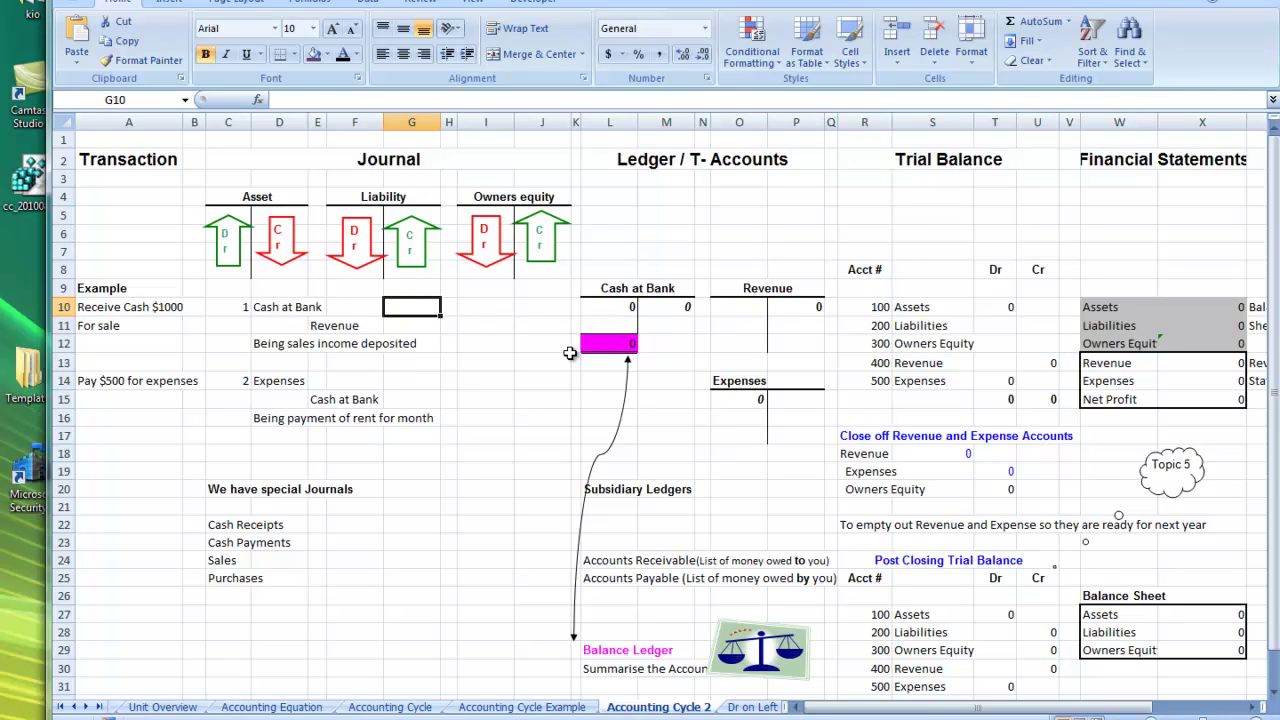
# Step: Journal the sale as a 1000 Cash at Bank debit and 1000 Revenue credit, then highlight trial balance R8:U16
pyautogui.write('1000')
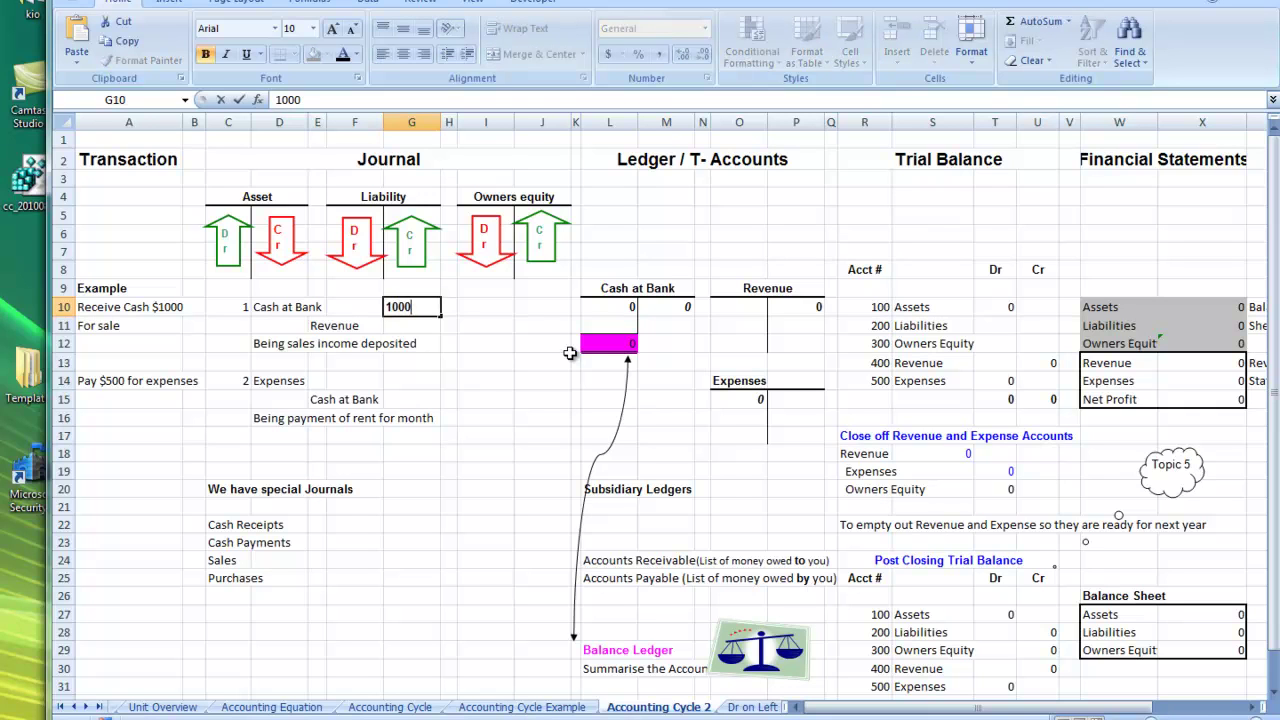
pyautogui.press('Return')
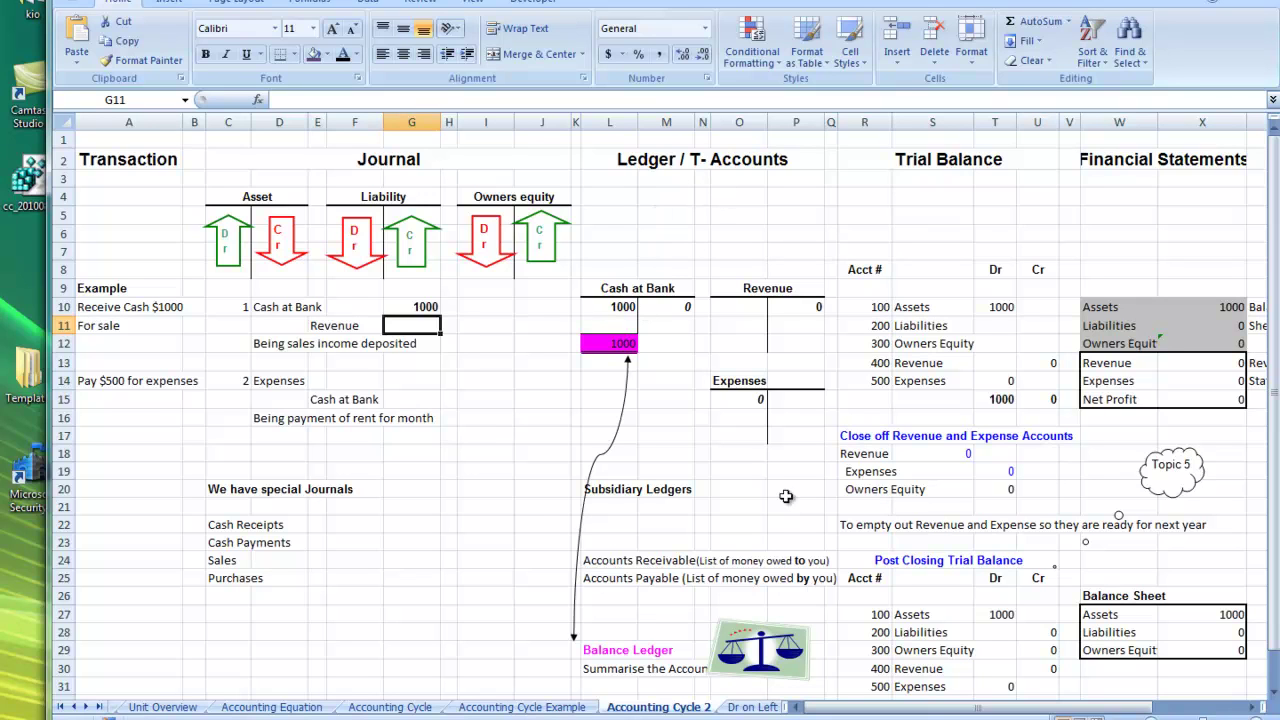
pyautogui.click(478, 327)
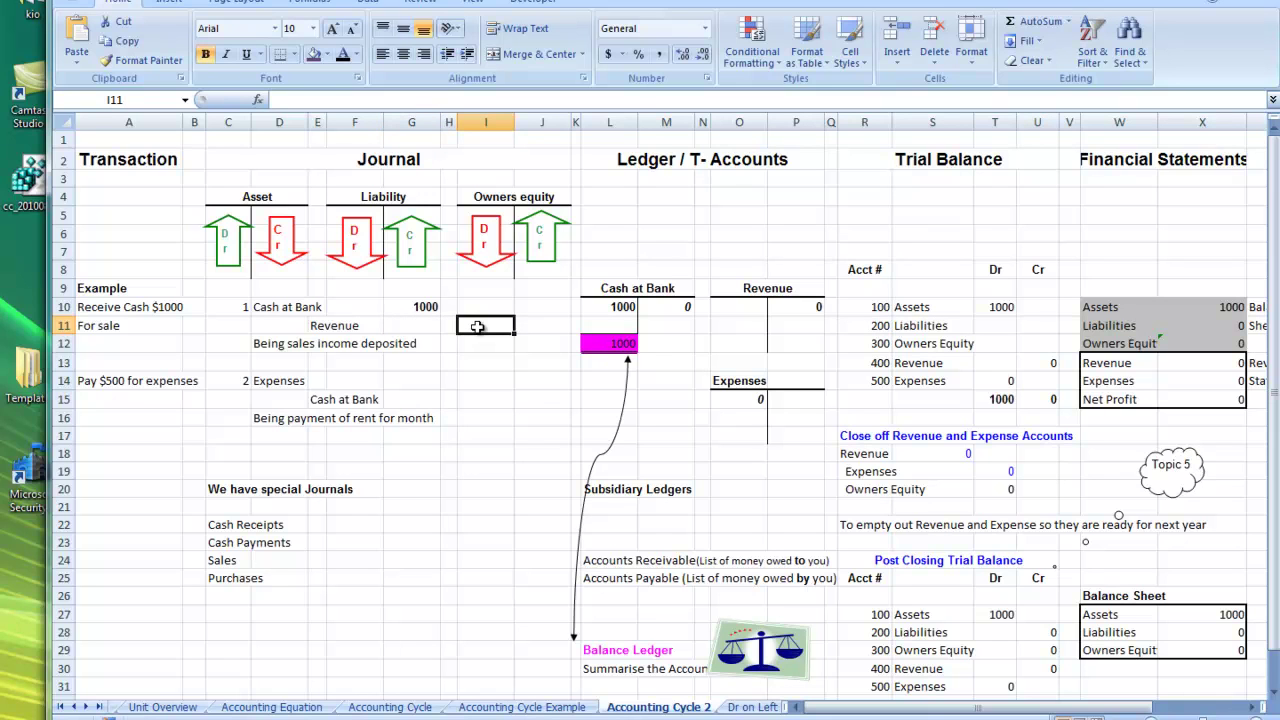
pyautogui.write('1')
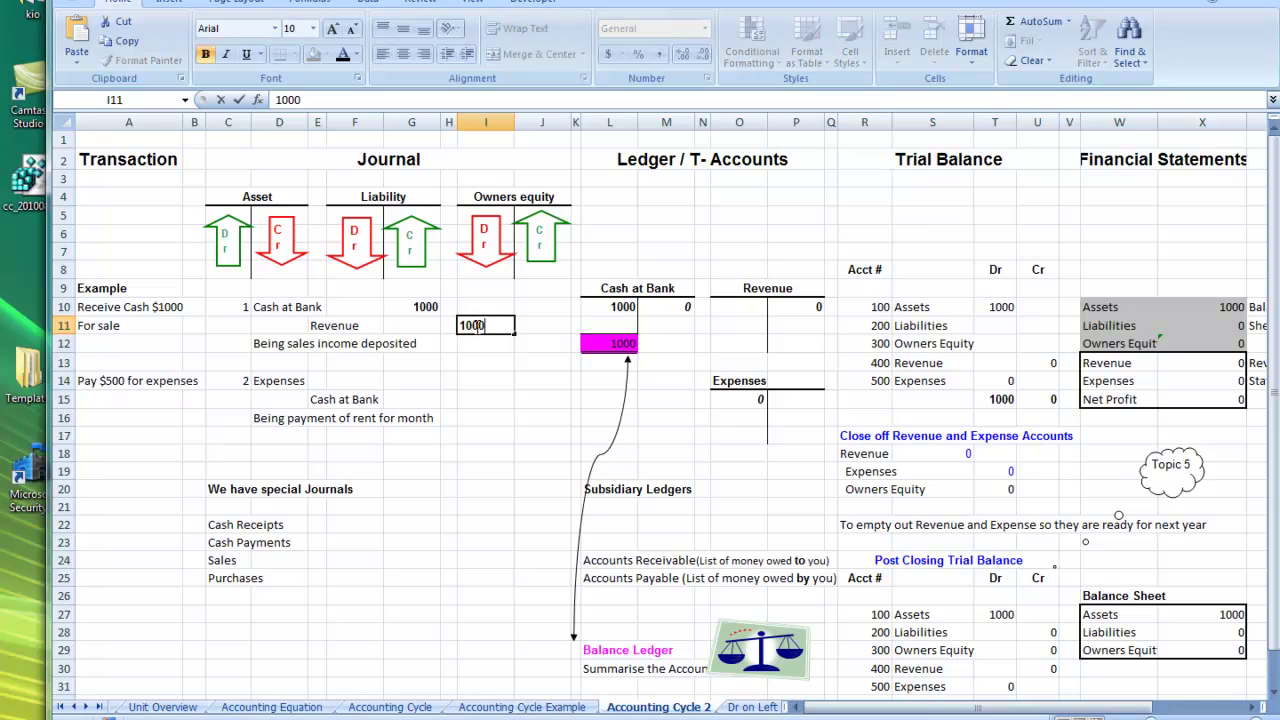
pyautogui.write('000')
pyautogui.press('Return')
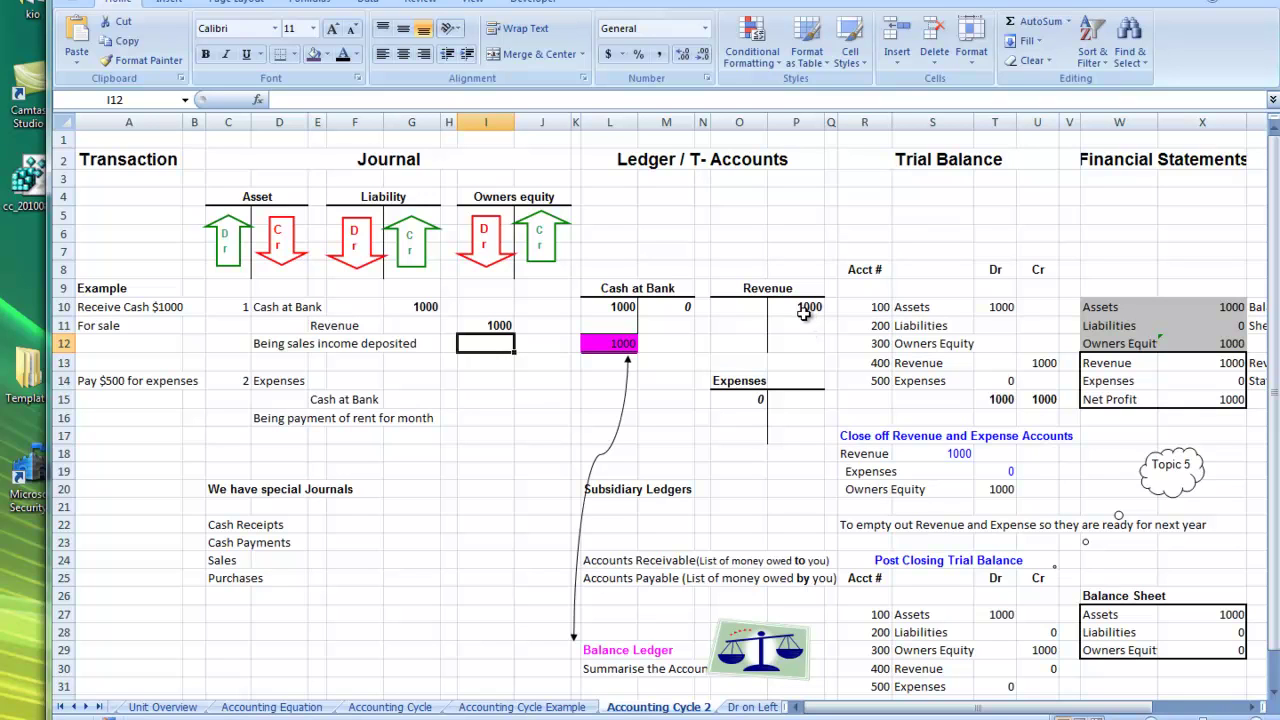
pyautogui.moveTo(858, 268); pyautogui.dragTo(1028, 410)
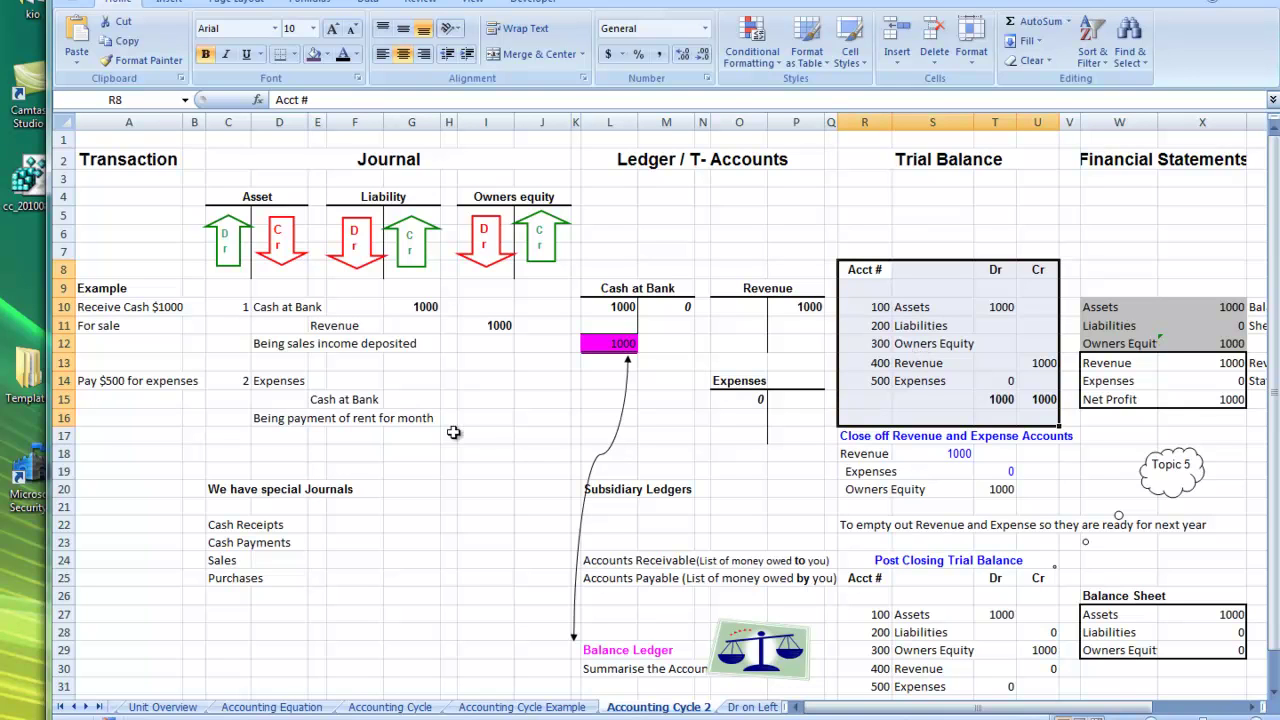
# Step: Journal the rent payment as a 500 Expenses debit and 500 Cash at Bank credit
pyautogui.click(420, 385)
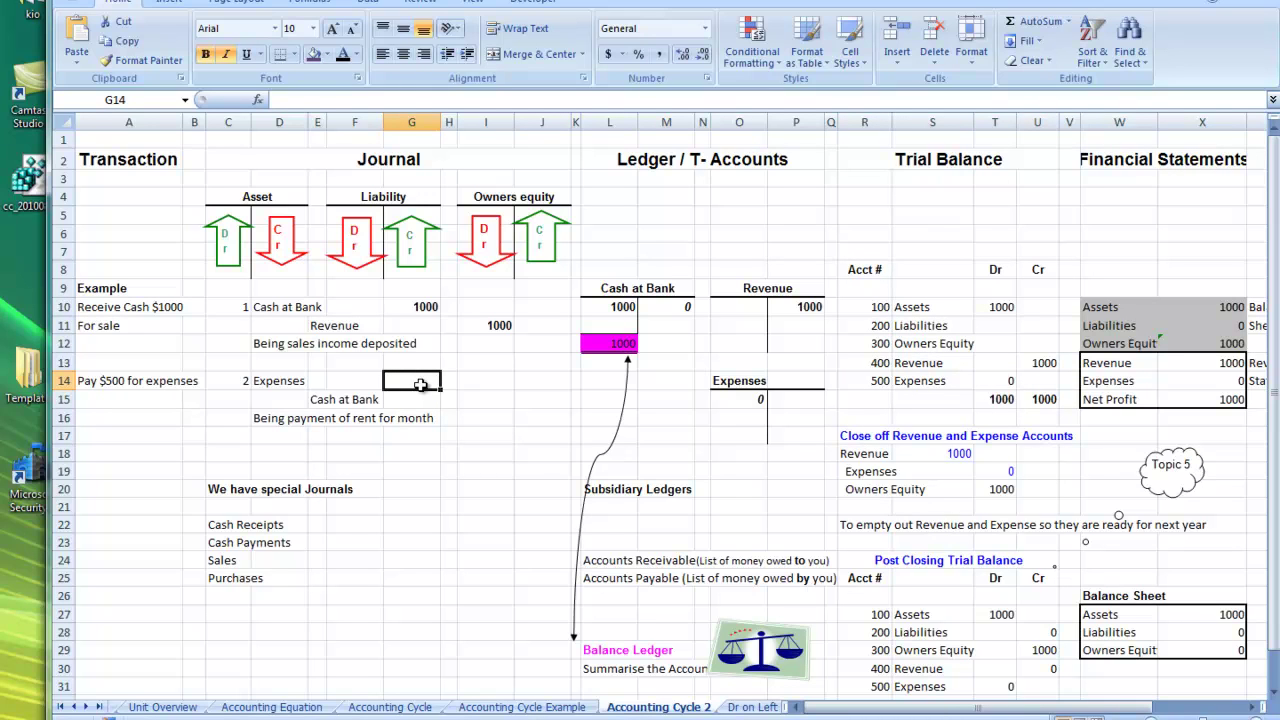
pyautogui.write('500')
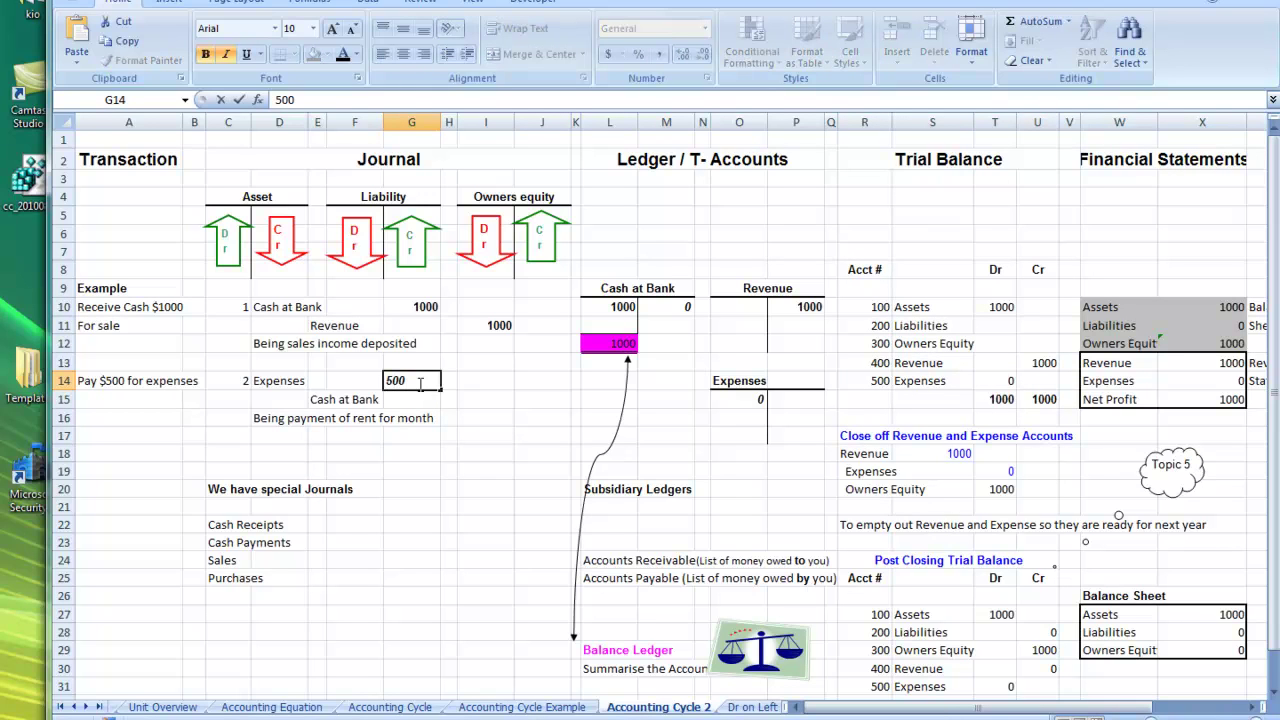
pyautogui.click(480, 400)
pyautogui.write('5')
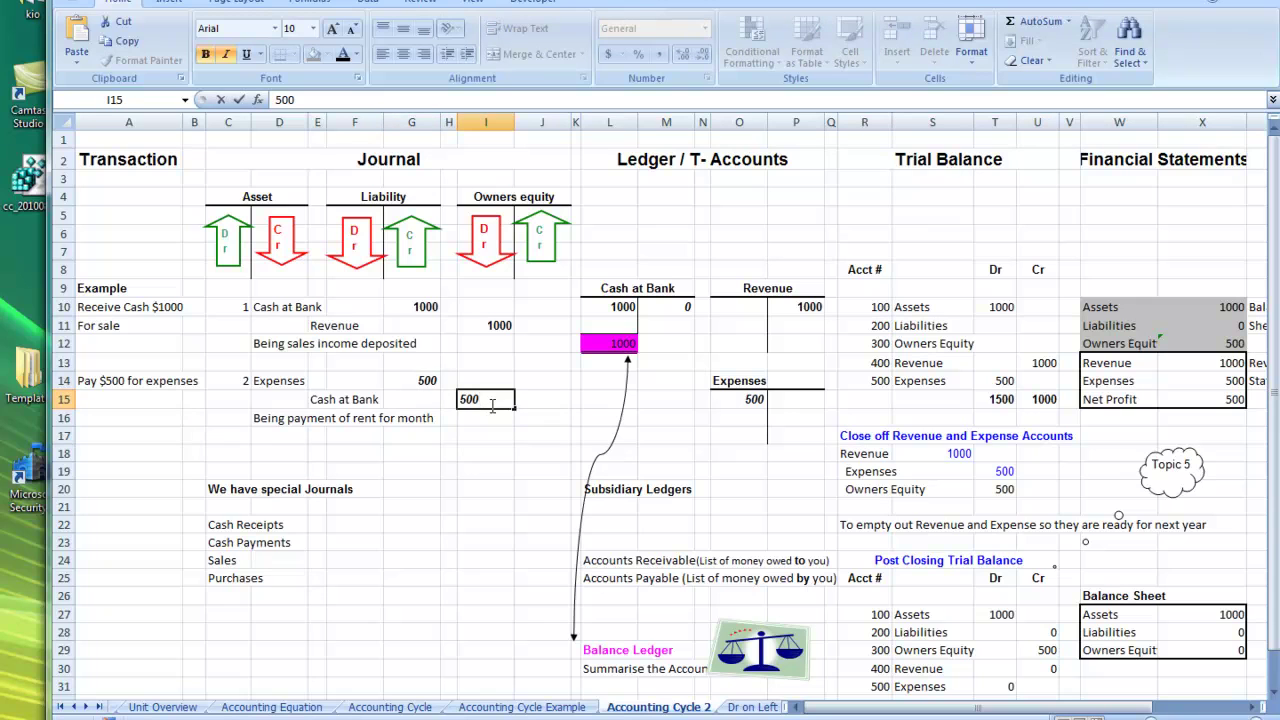
pyautogui.write('00')
pyautogui.press('Return')
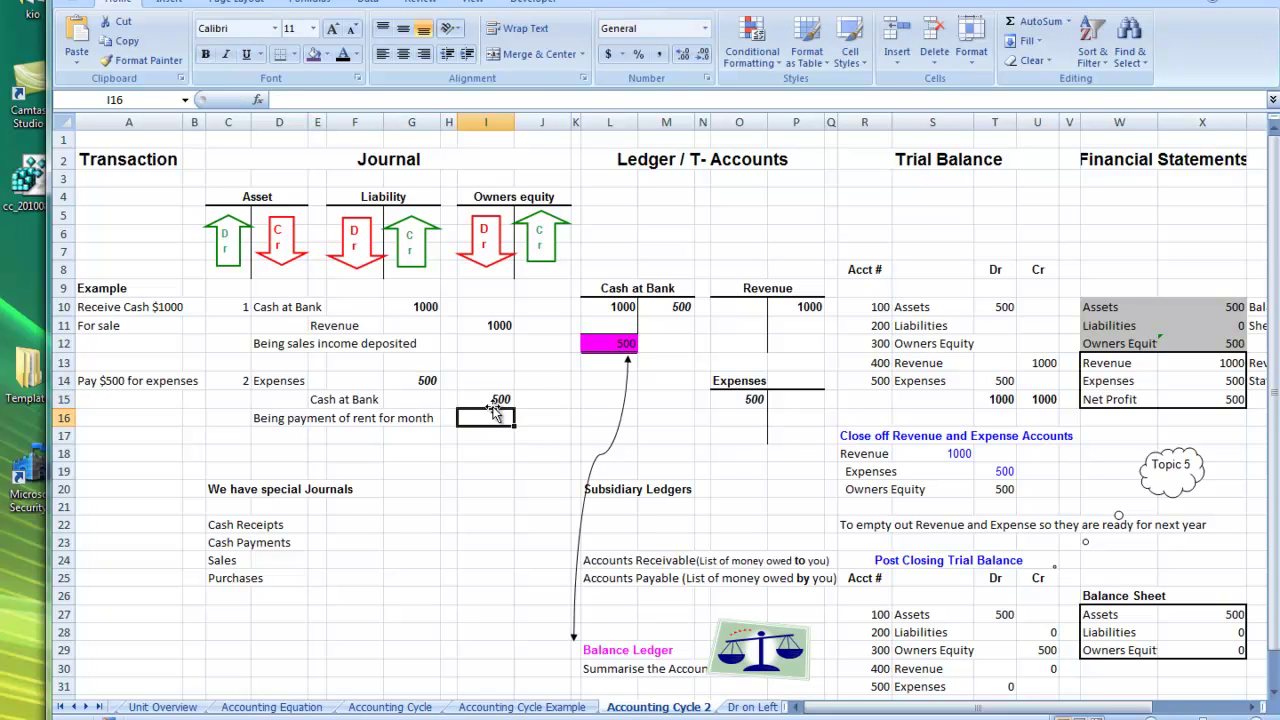
pyautogui.click(426, 385)
# Step: Link the Cash at Bank ledger credit in M10 to =I15 and highlight the balanced trial balance
pyautogui.click(752, 400)
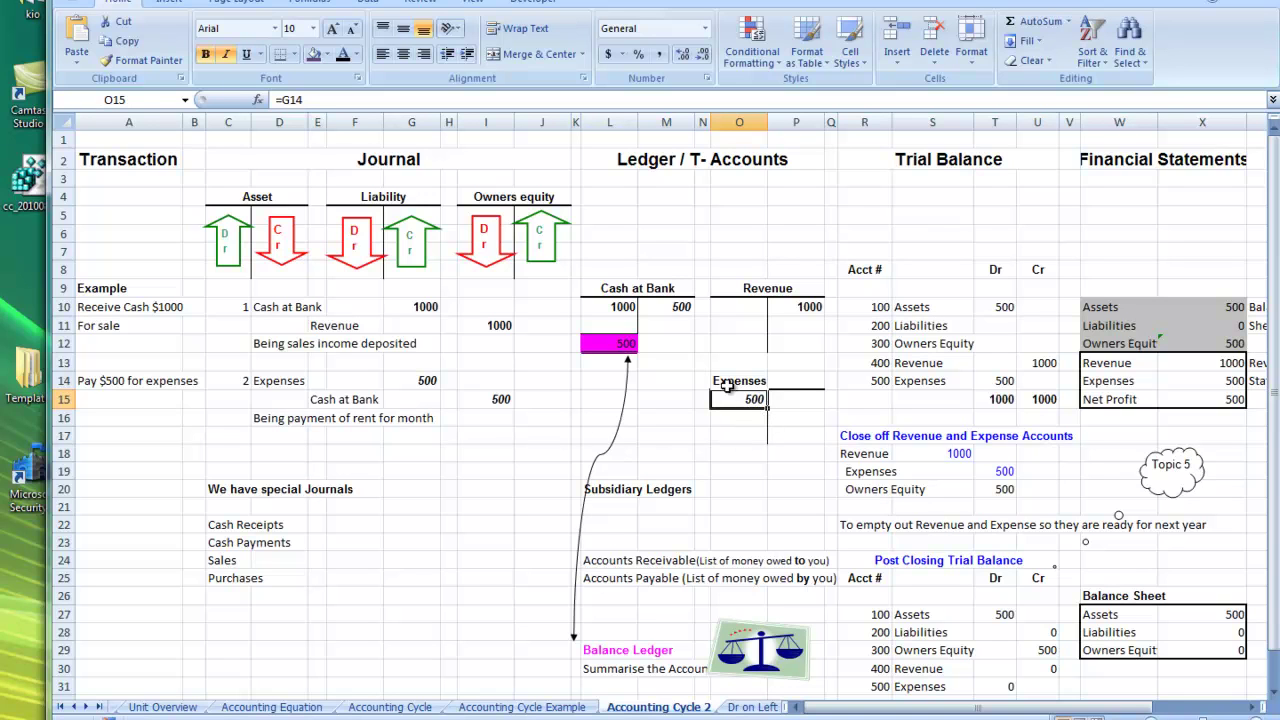
pyautogui.click(688, 313)
pyautogui.write('=I15')
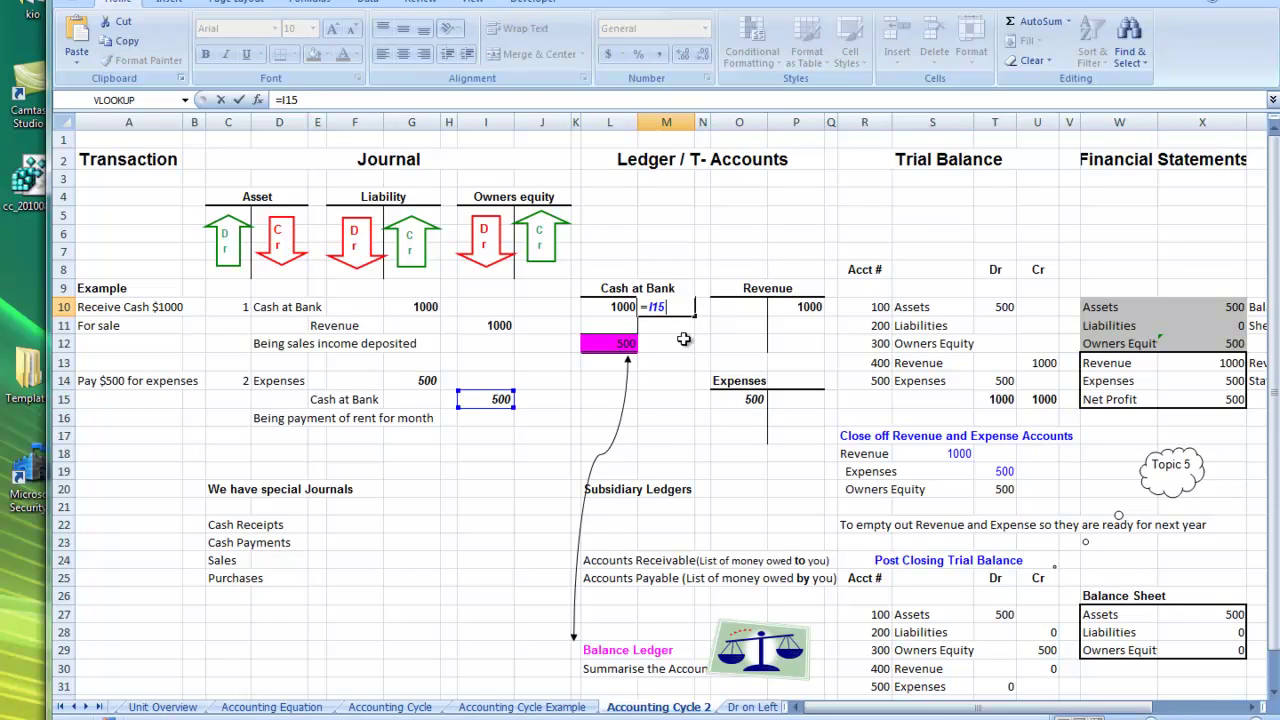
pyautogui.hotkey('ctrl', 'Return')
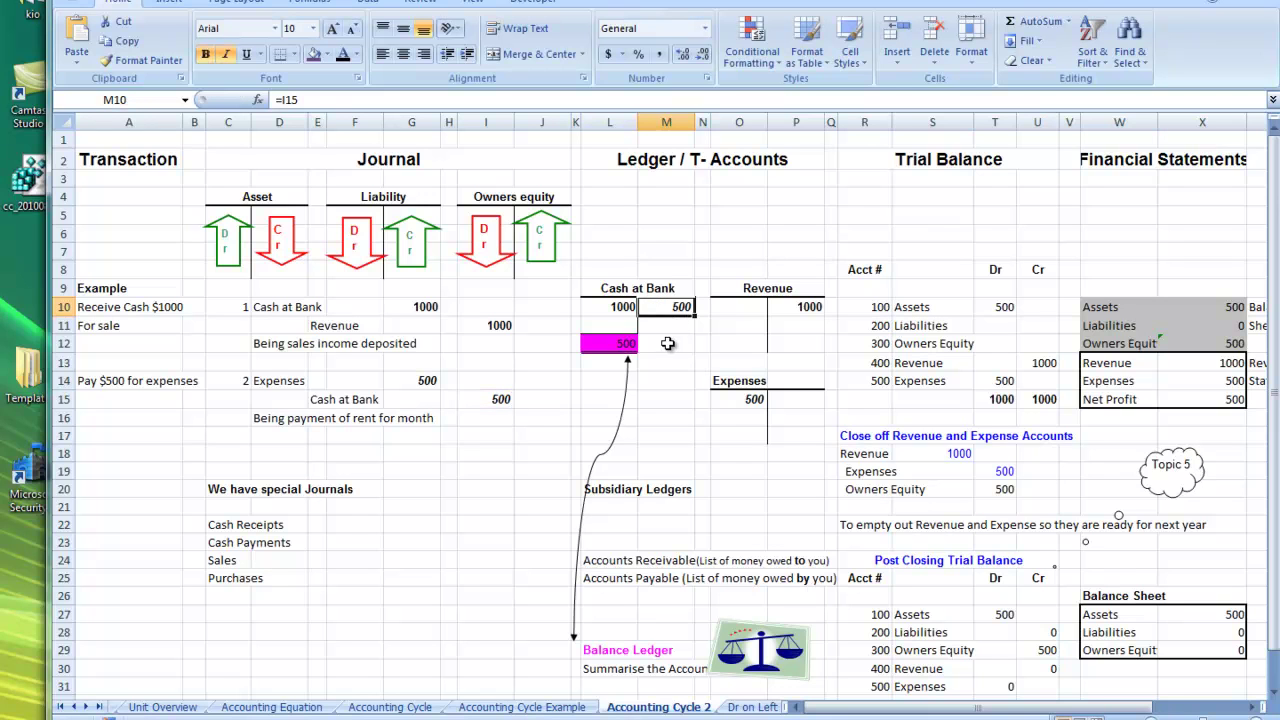
pyautogui.doubleClick(486, 402)
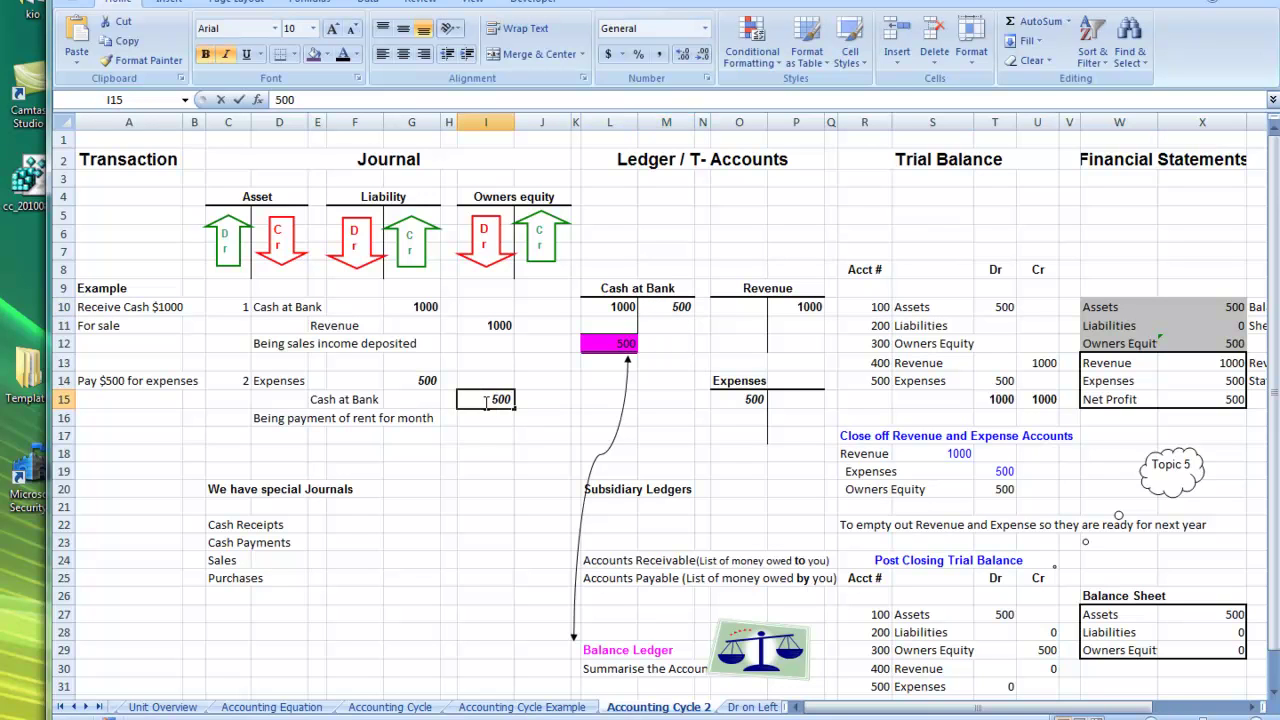
pyautogui.doubleClick(486, 402)
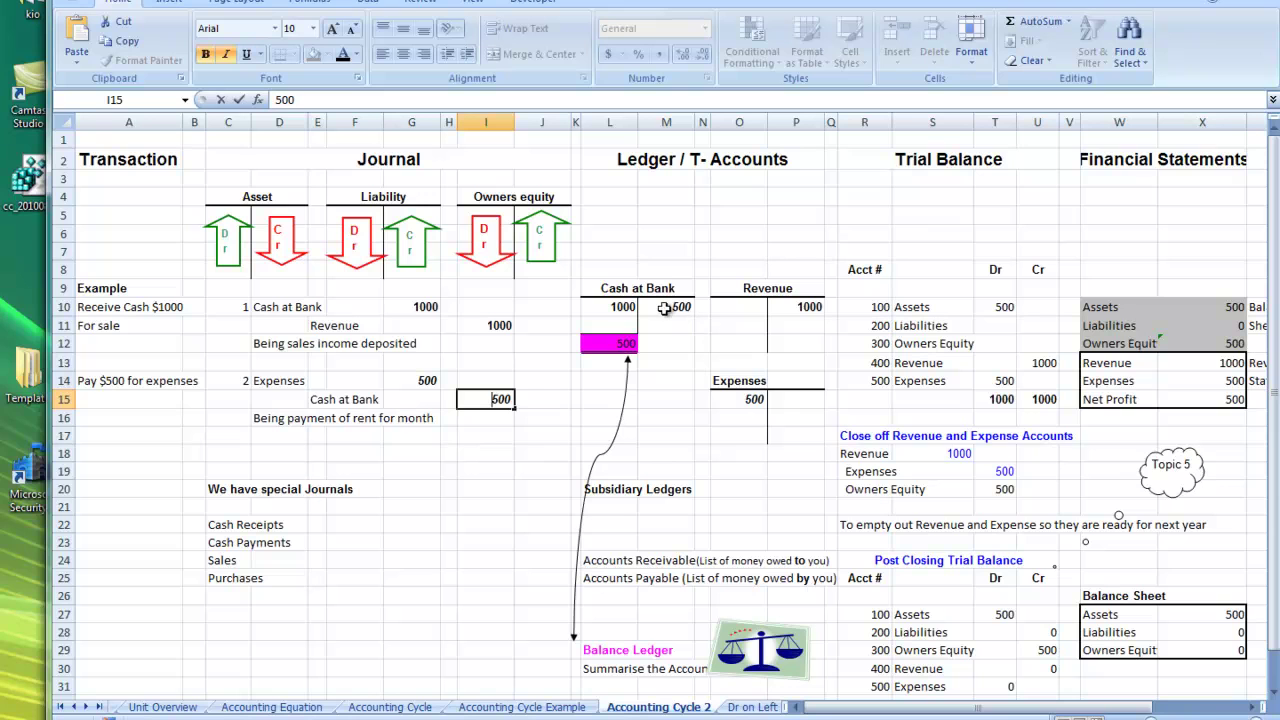
pyautogui.click(664, 309)
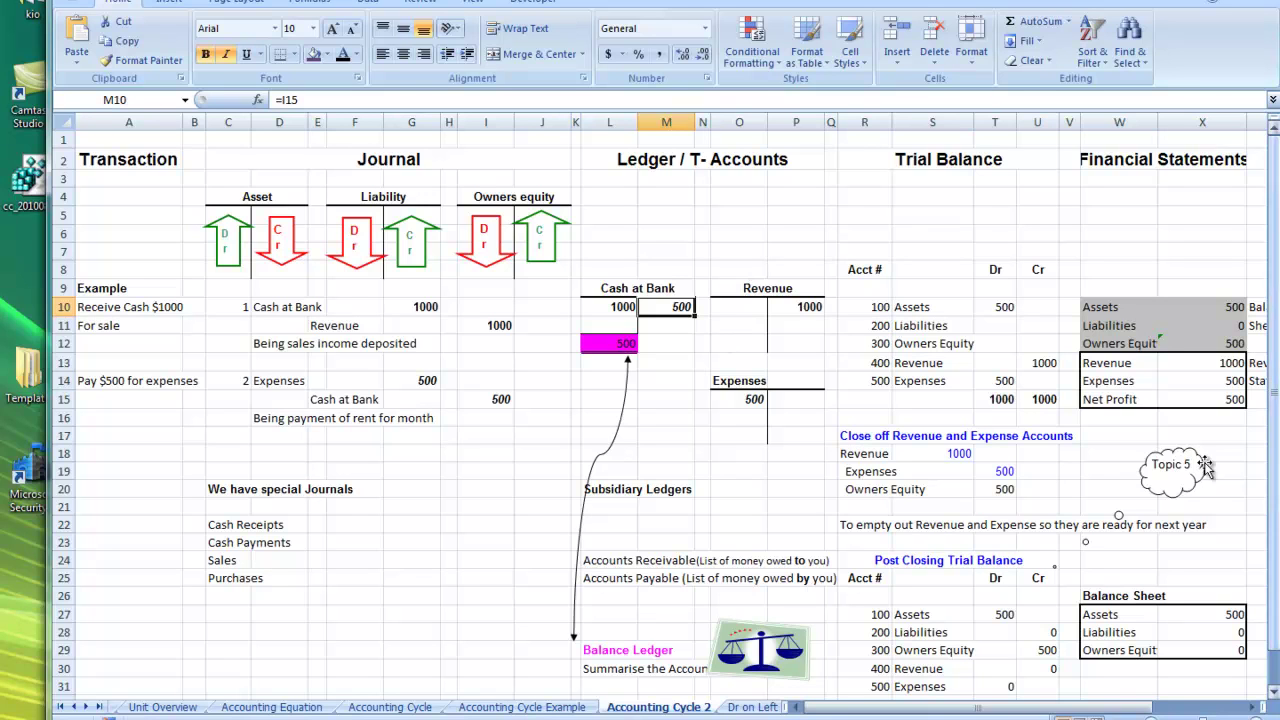
pyautogui.moveTo(858, 272); pyautogui.dragTo(1046, 413)
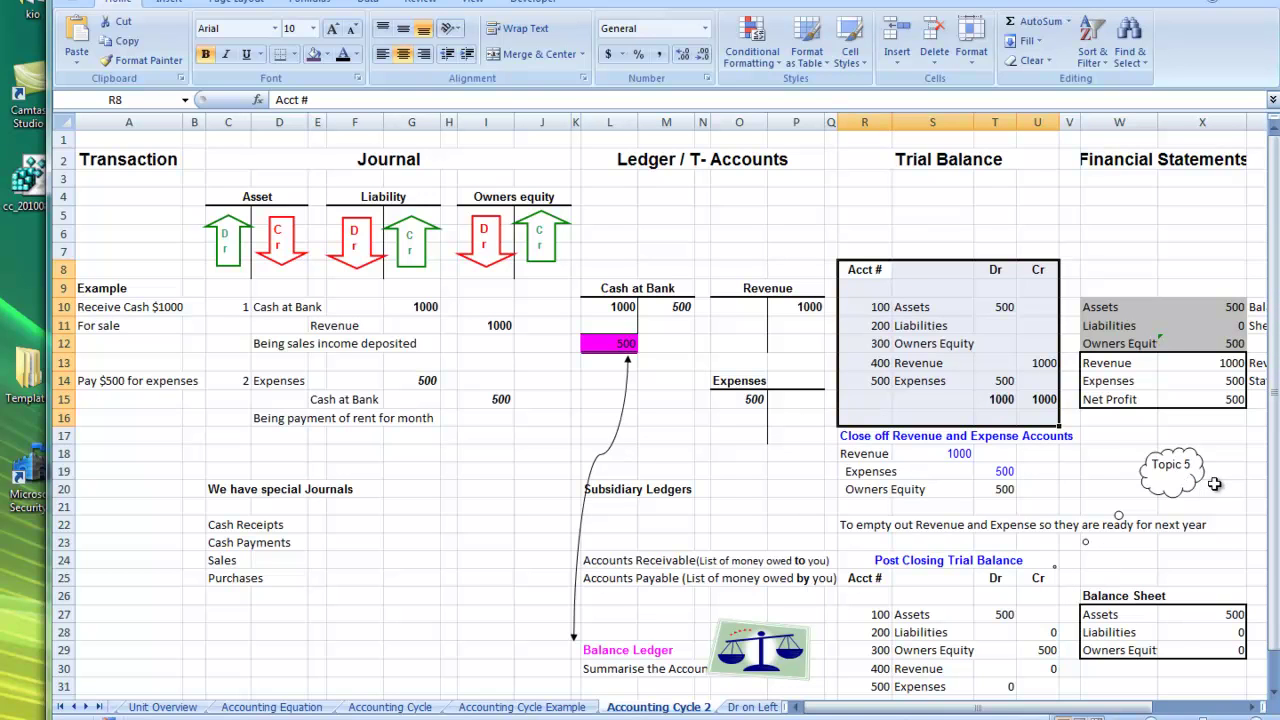
pyautogui.moveTo(1076, 712); pyautogui.dragTo(1118, 712)
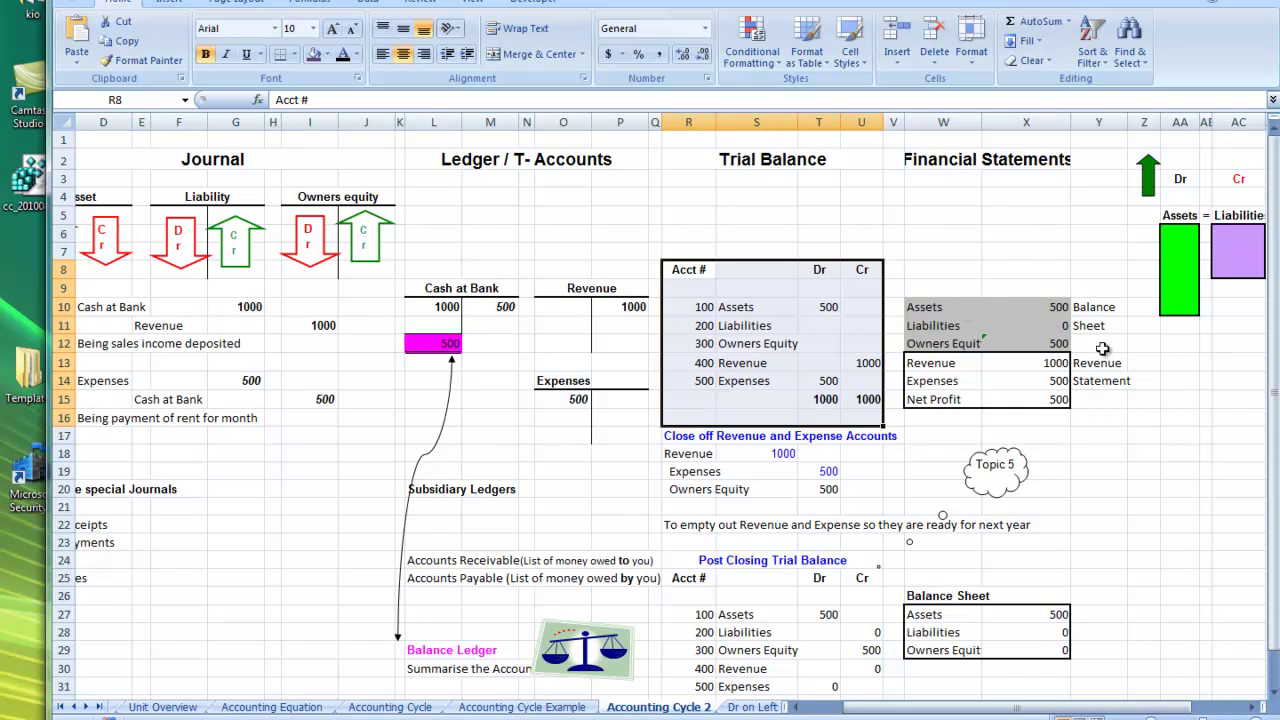
pyautogui.click(1050, 363)
pyautogui.click(1052, 399)
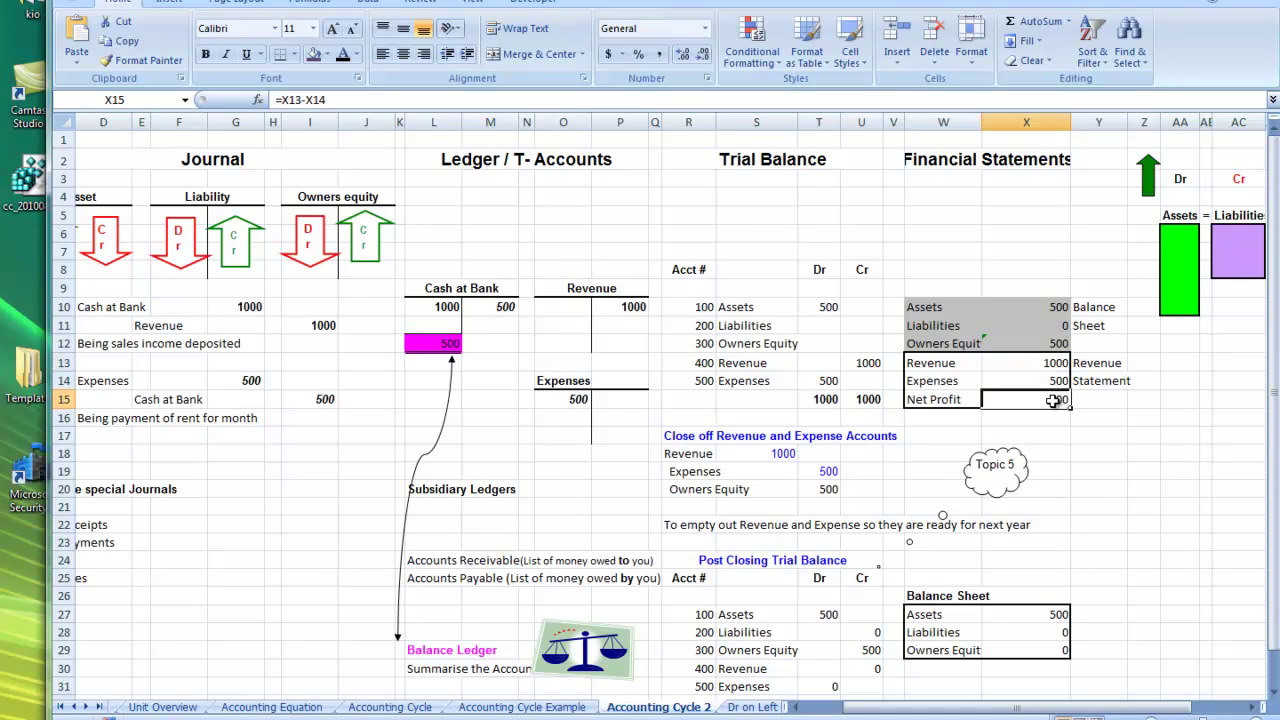
pyautogui.doubleClick(1055, 400)
pyautogui.press('Escape')
pyautogui.scroll(-1, 1096, 457)
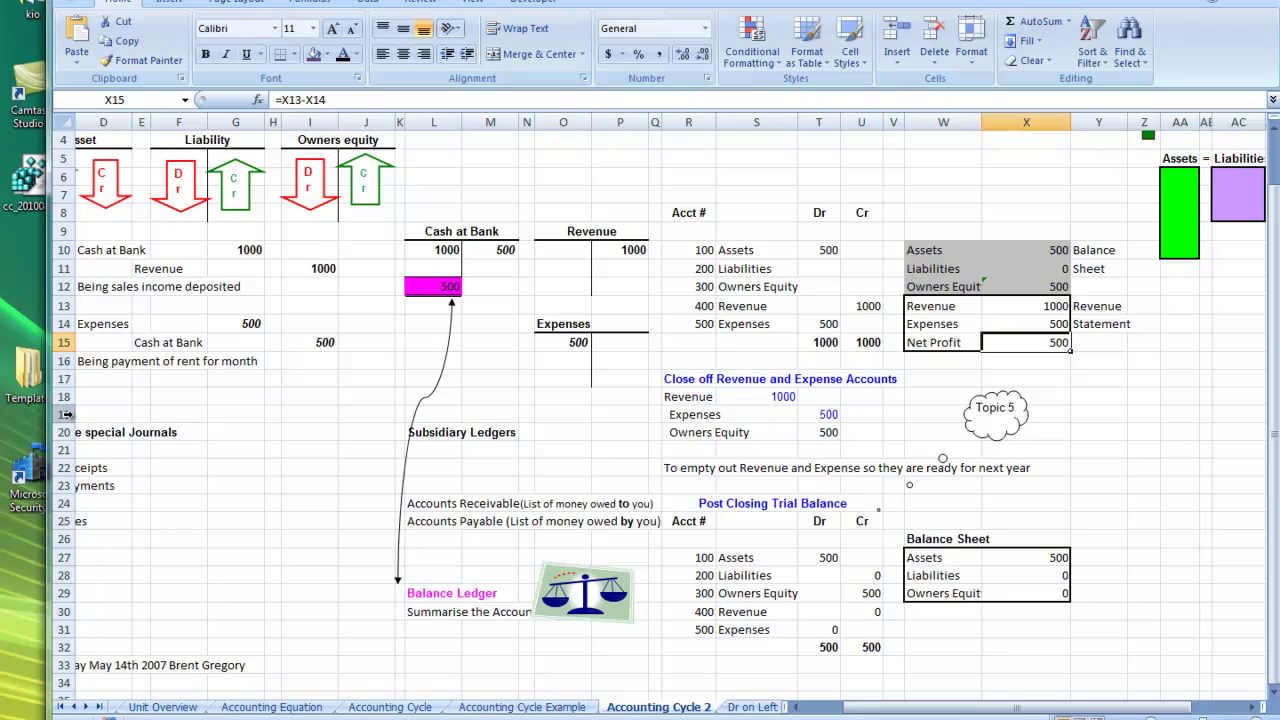
# Step: Close off Revenue with a 1000 debit in O10 and Expenses with a 500 credit in P15
pyautogui.click(775, 396)
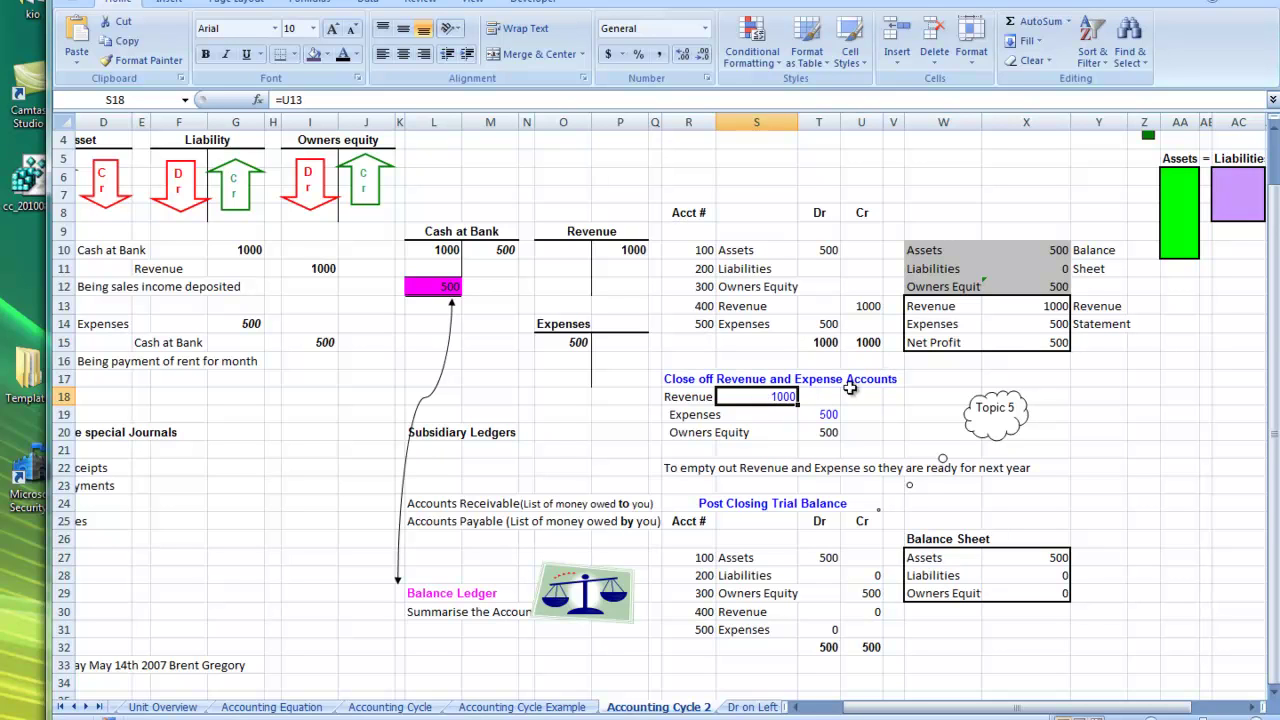
pyautogui.click(1057, 308)
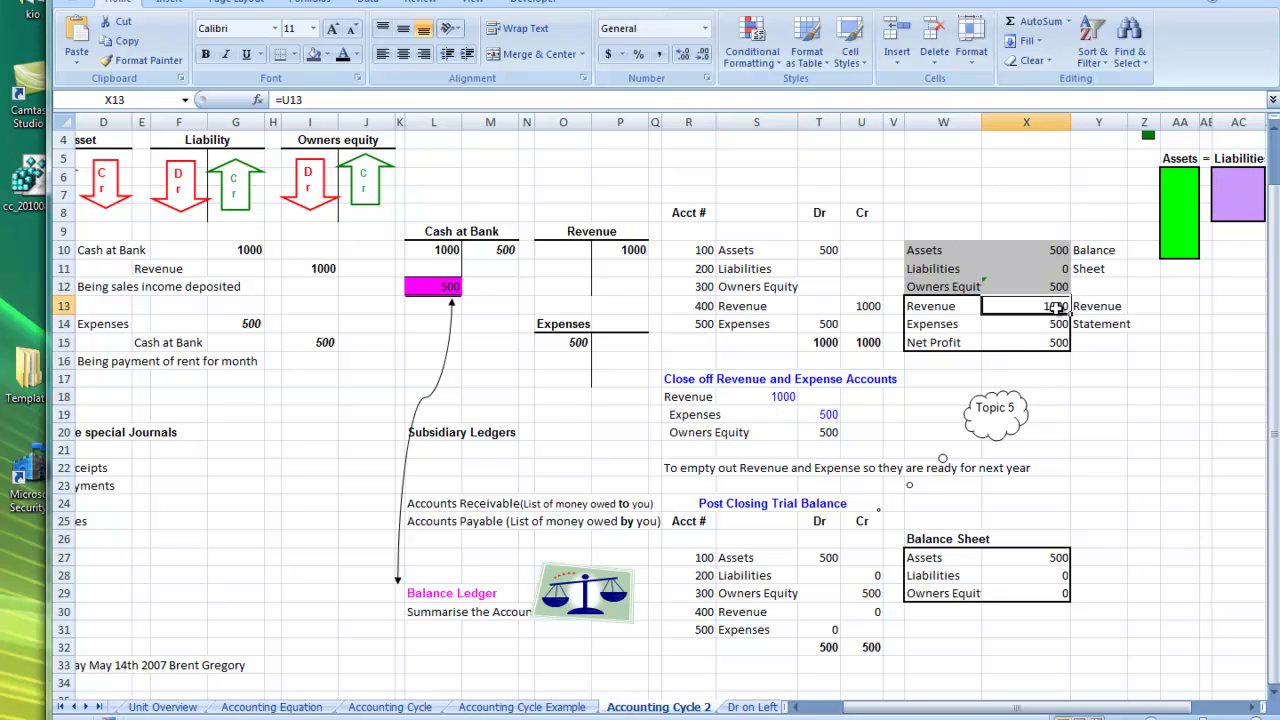
pyautogui.click(775, 397)
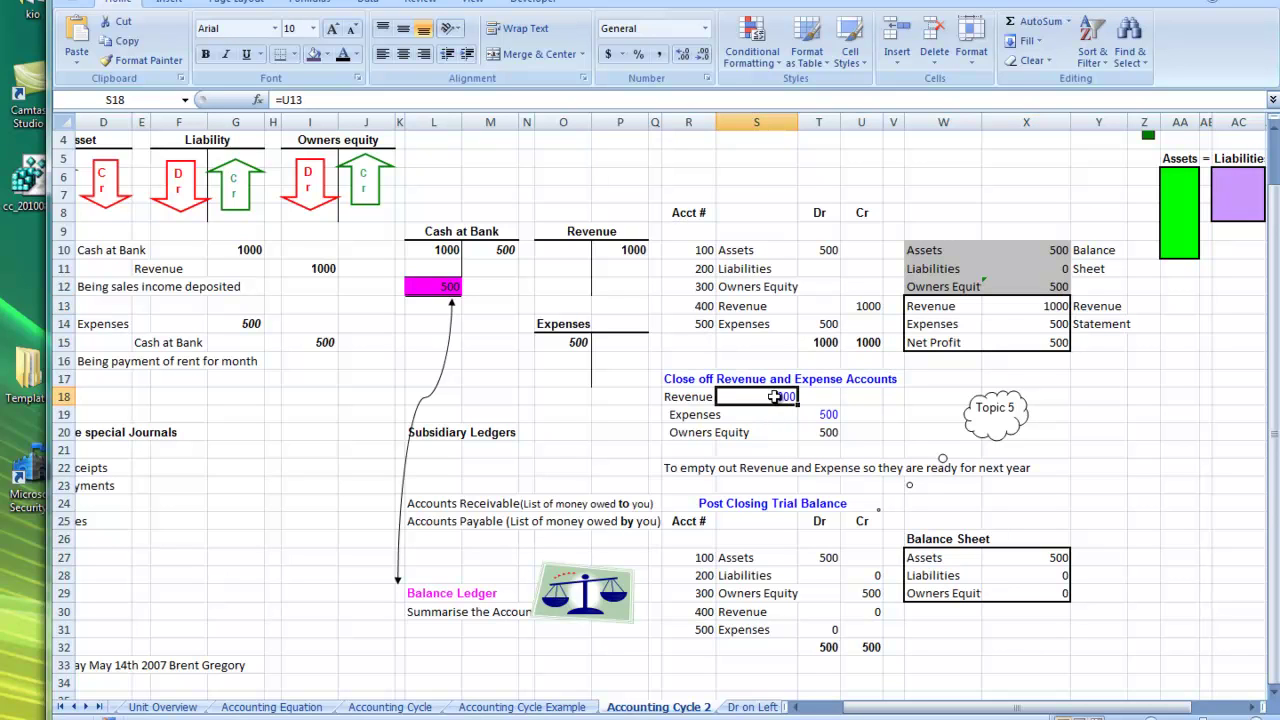
pyautogui.click(564, 255)
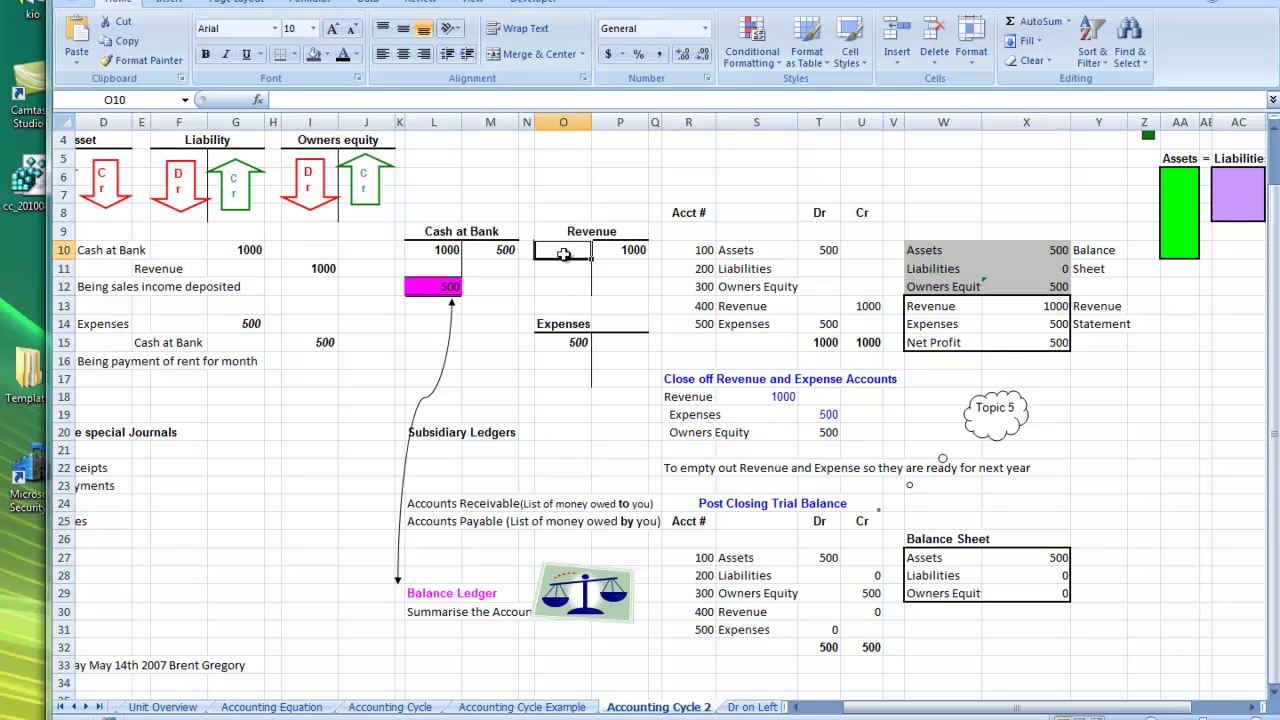
pyautogui.write('100')
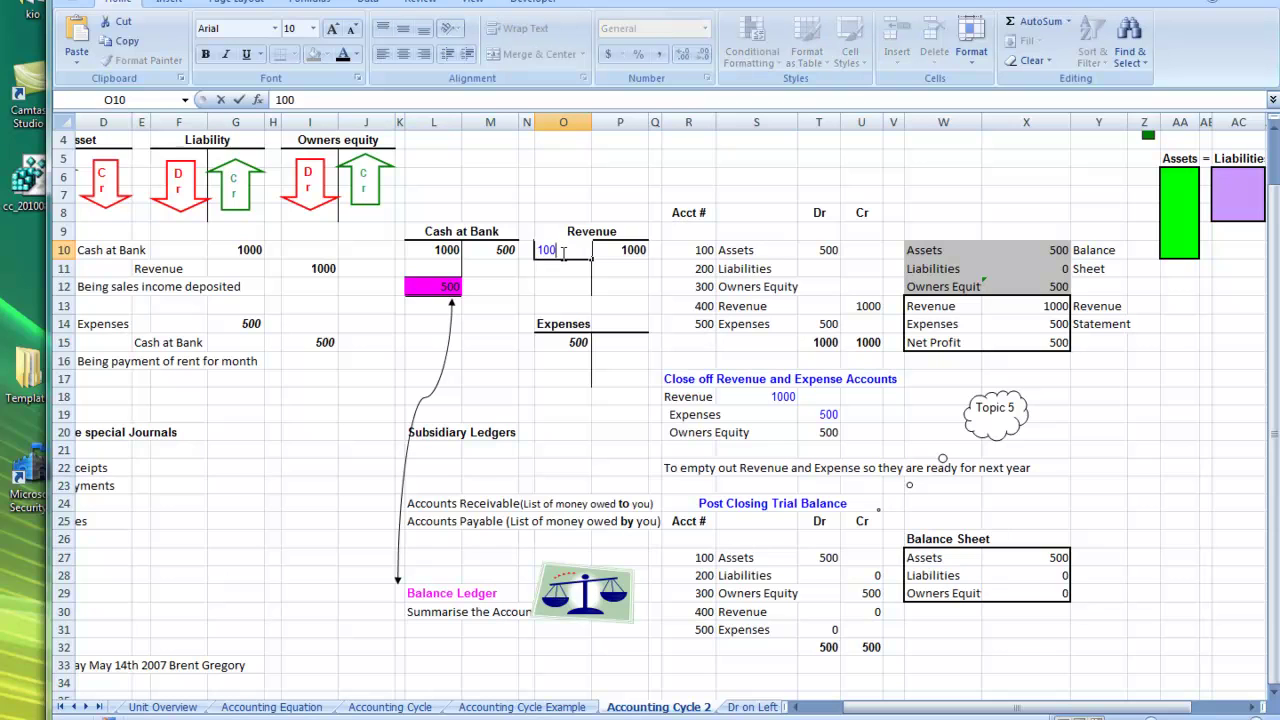
pyautogui.press('Return')
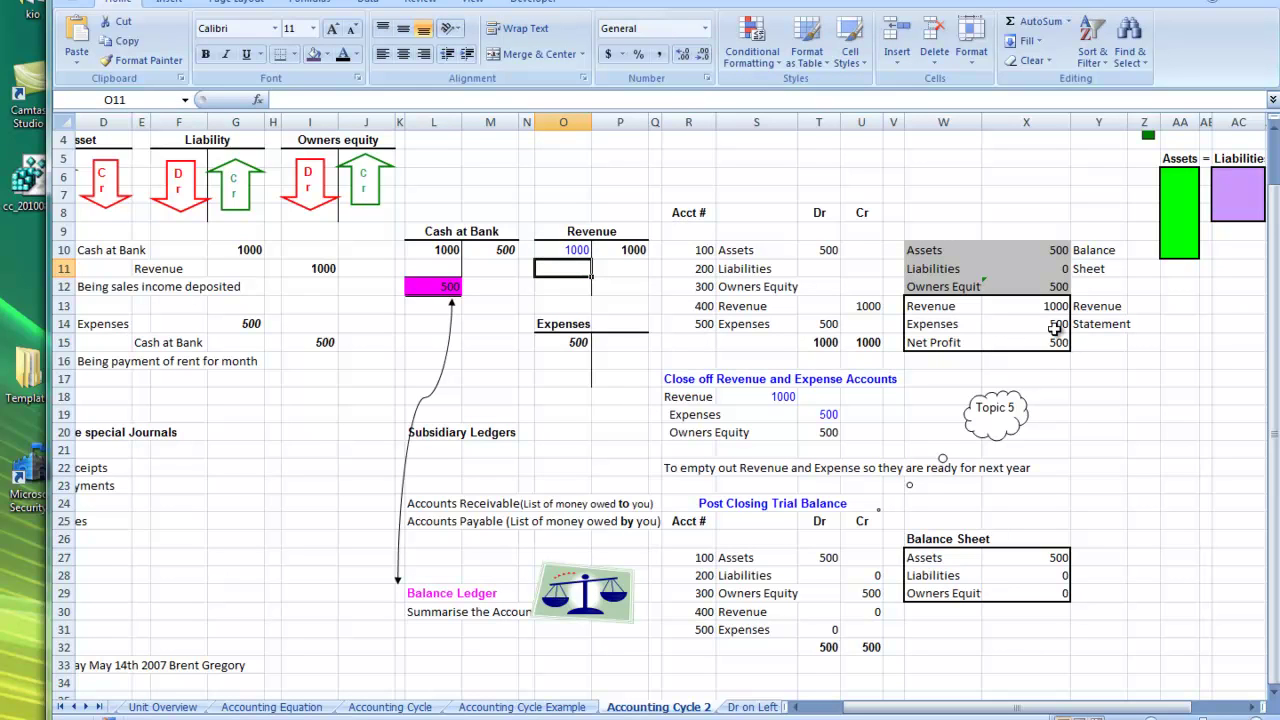
pyautogui.click(622, 346)
pyautogui.write('50')
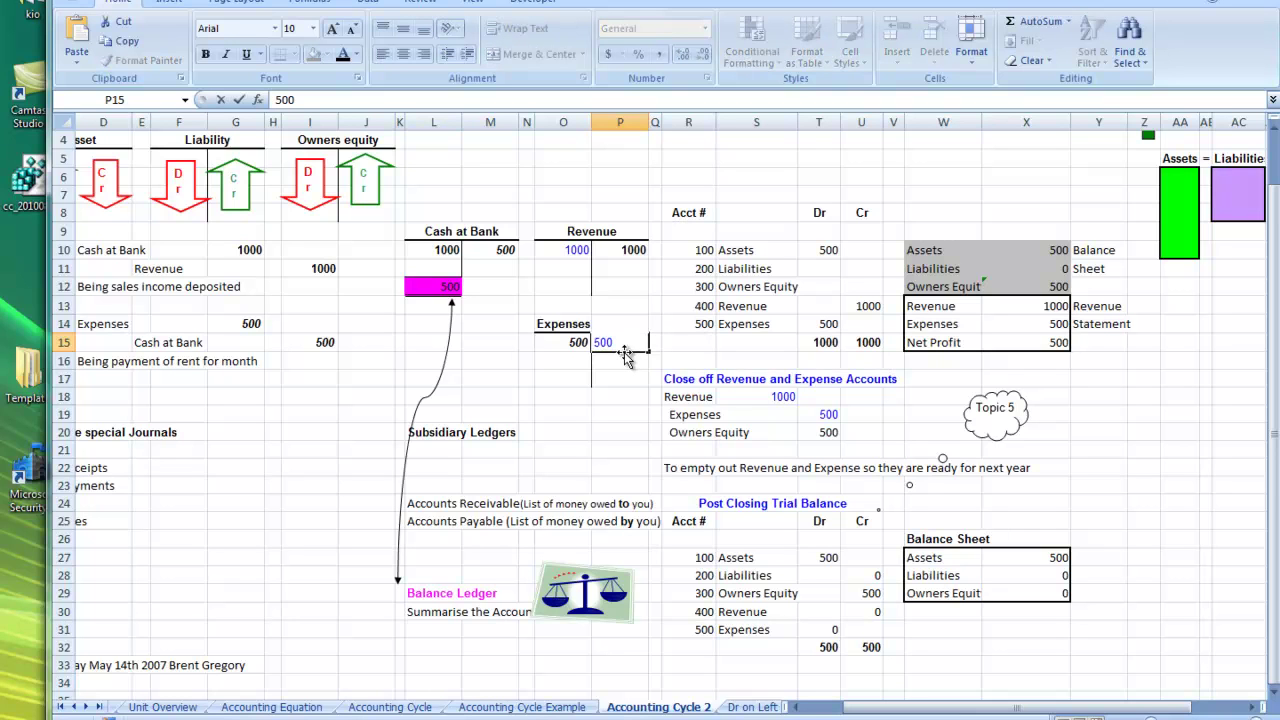
pyautogui.write('0')
pyautogui.press('Return')
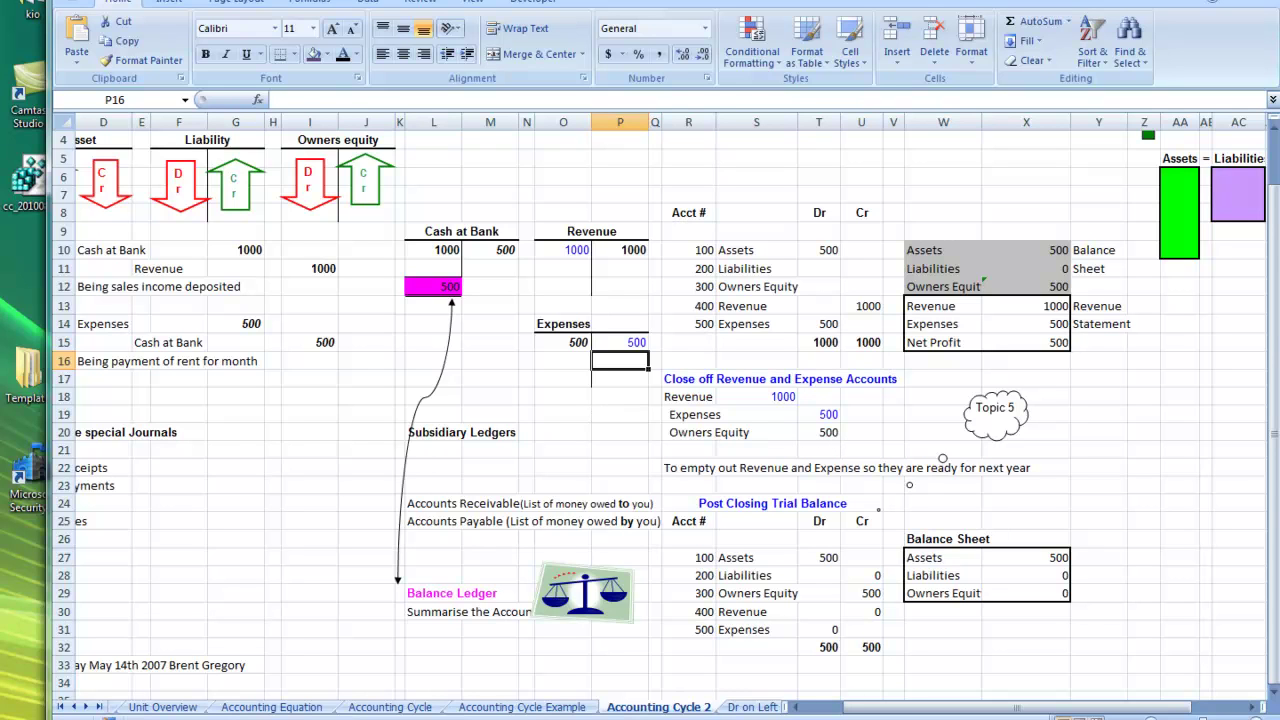
# Step: Scroll the sheet back left and bring up the full Camtasia recorder showing 0:04:36
pyautogui.moveTo(984, 710); pyautogui.dragTo(926, 710)
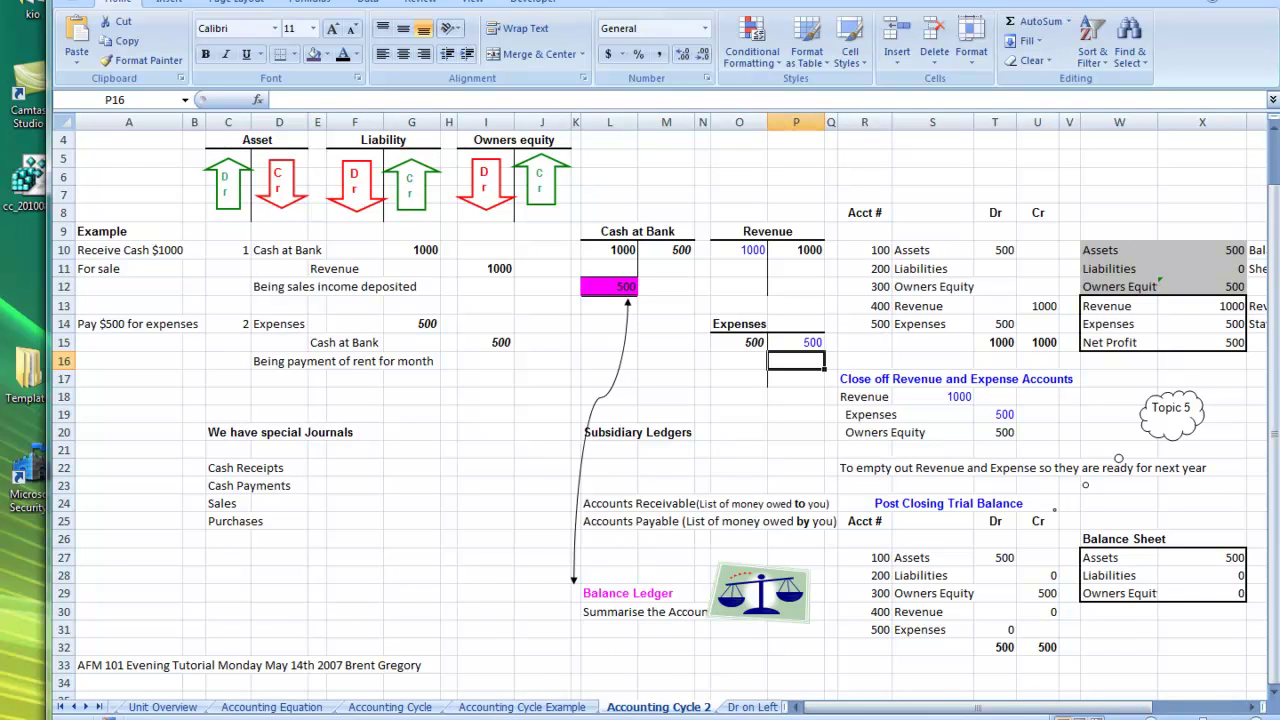
pyautogui.click(924, 700)
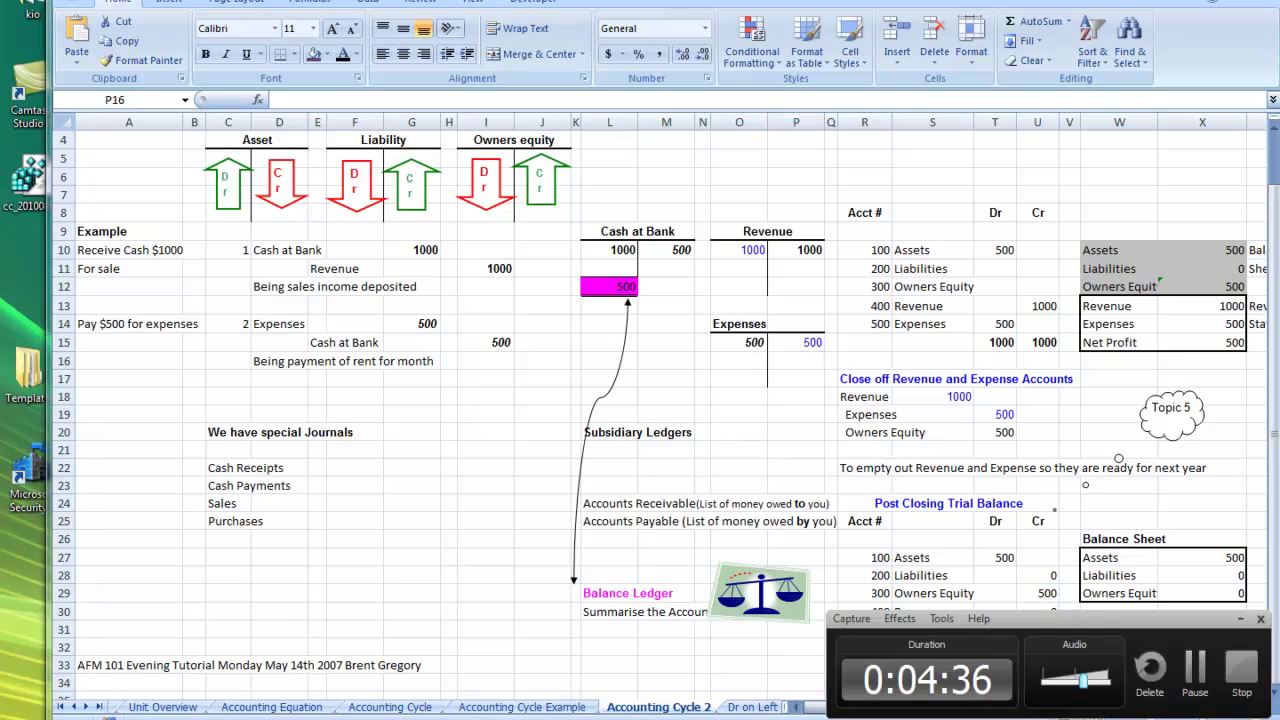